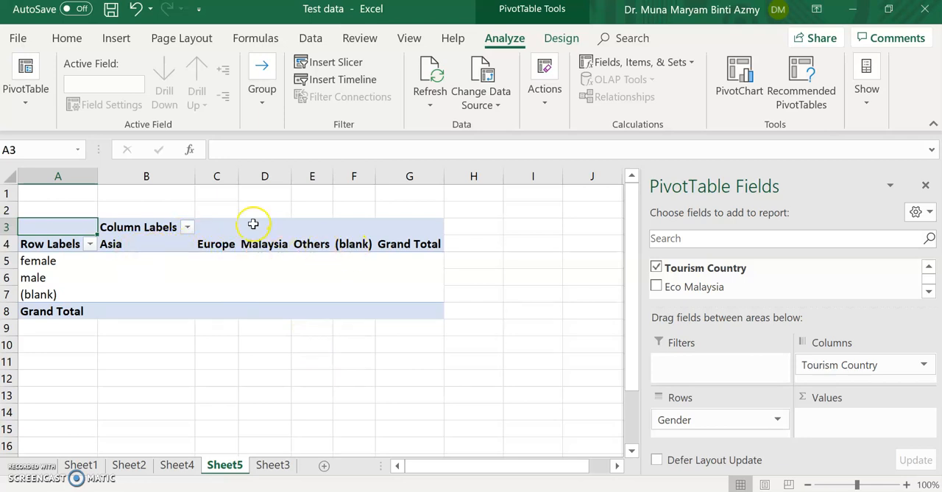
Step: Exclude (blank) from the pivot table's column labels and add Gender to the Values area as a count
left_click(187, 227)
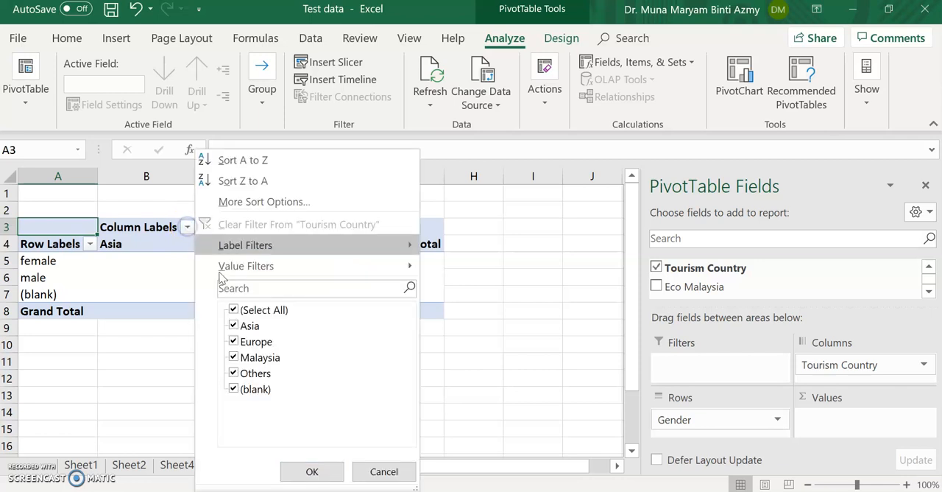
left_click(234, 388)
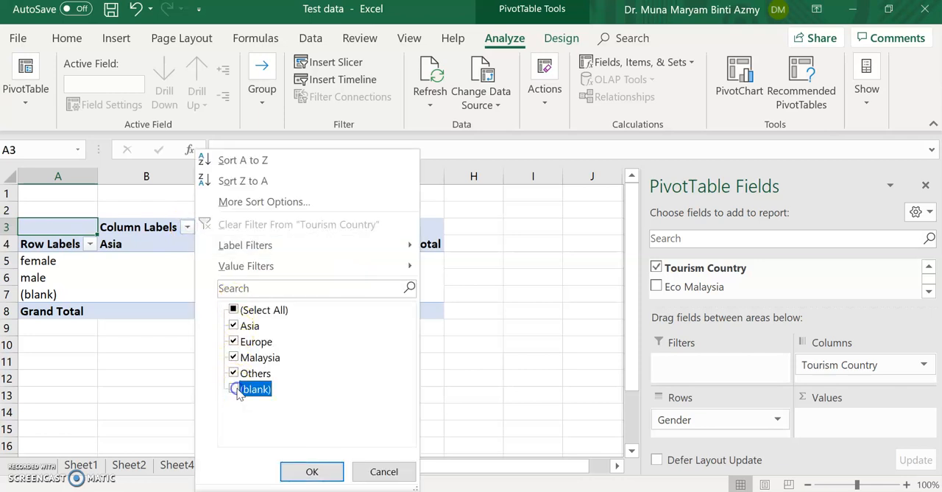
left_click(330, 474)
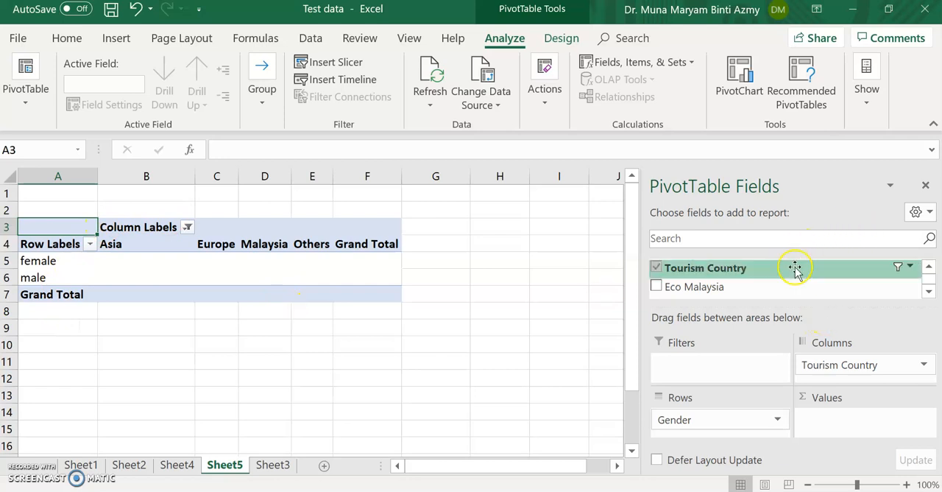
scroll(926, 269, "up", 4)
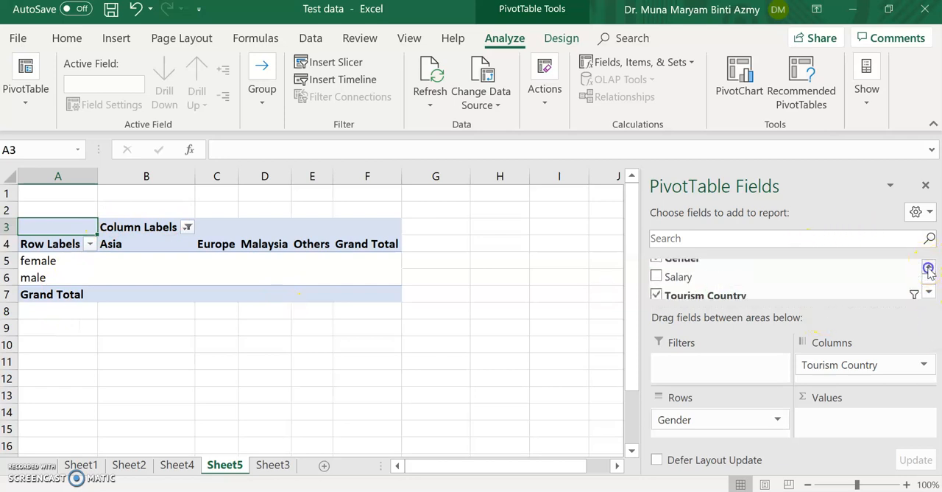
left_click_drag(711, 287, 835, 425)
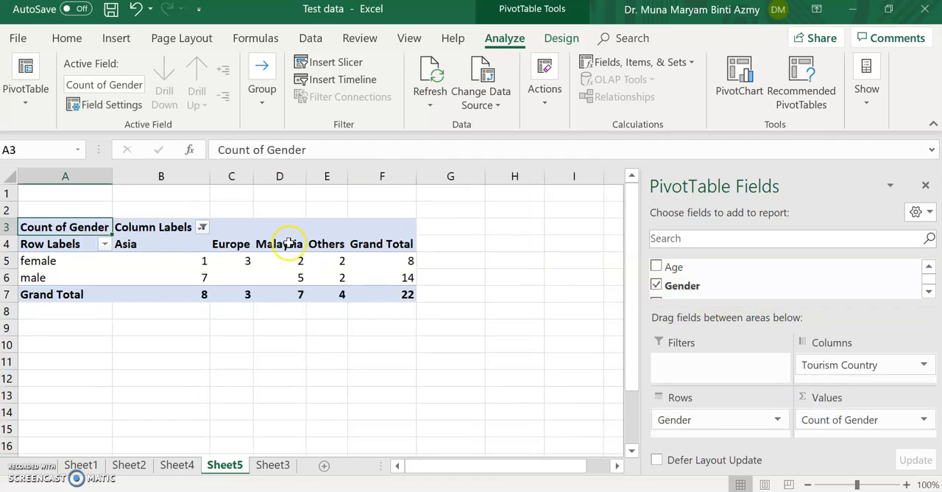
Step: Copy the pivot table range A4:F7 and paste it as values only starting at cell A9
left_click_drag(56, 243, 385, 288)
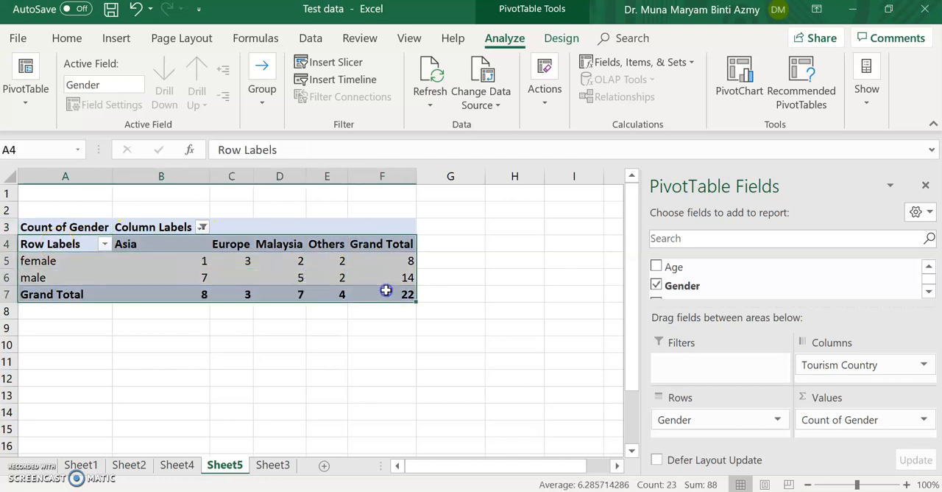
key("ctrl+c")
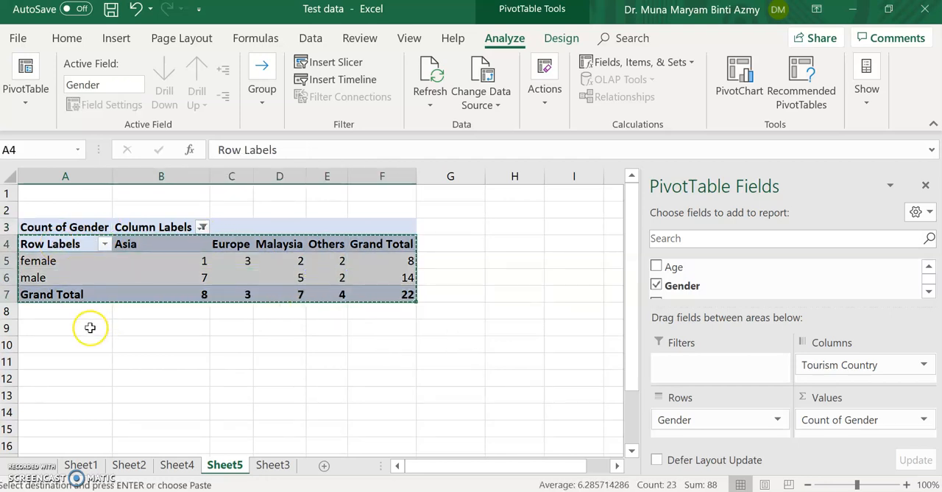
left_click(89, 327)
key("ctrl+v")
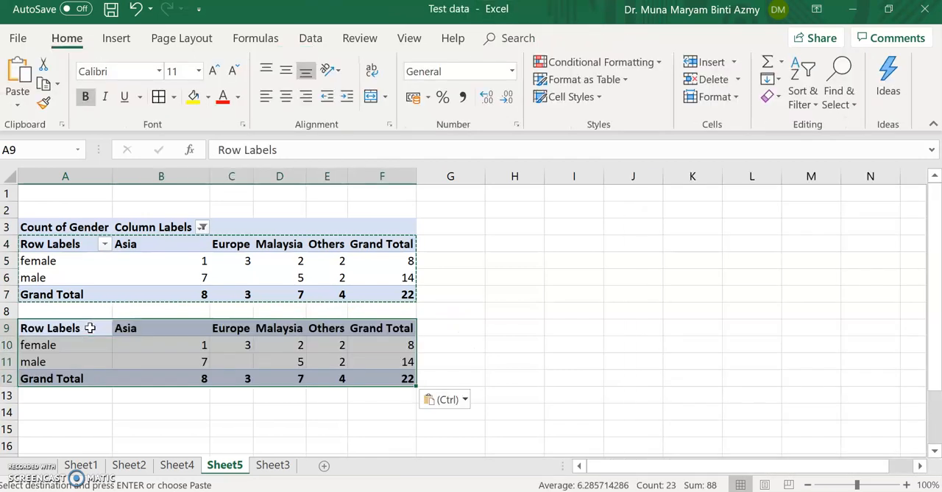
key("ctrl+z")
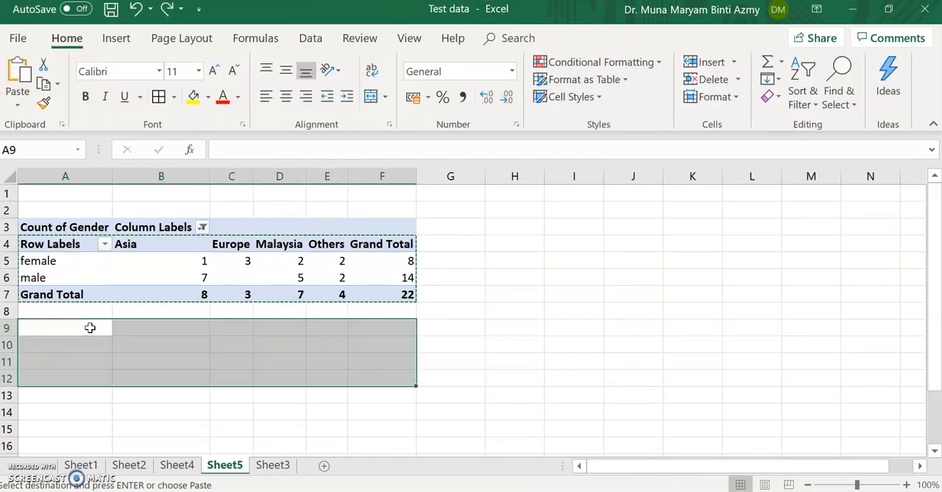
right_click(89, 326)
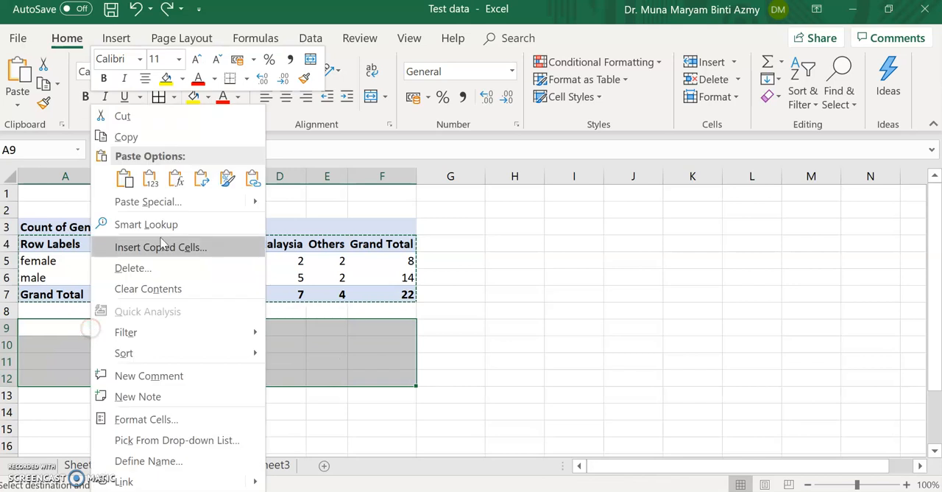
left_click(150, 178)
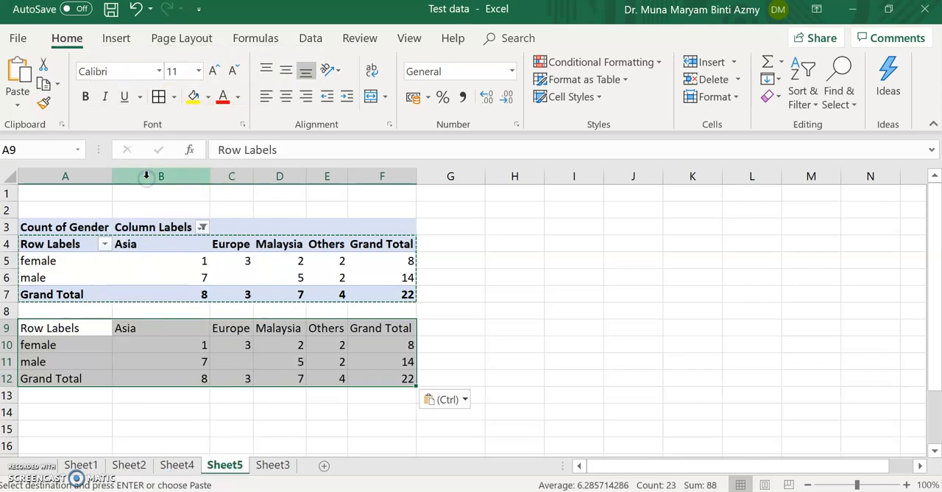
Step: Paste a second values-only copy of the pivot table range starting at cell A14
left_click(45, 416)
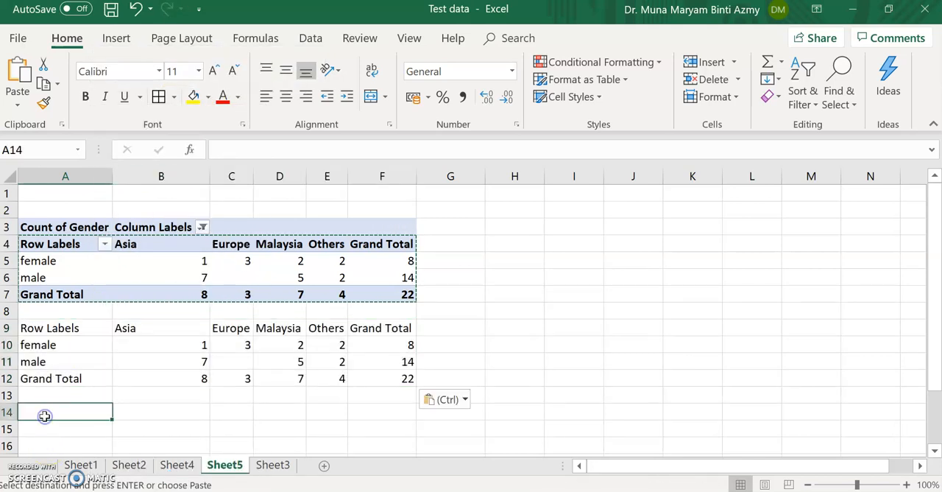
key("ctrl+v")
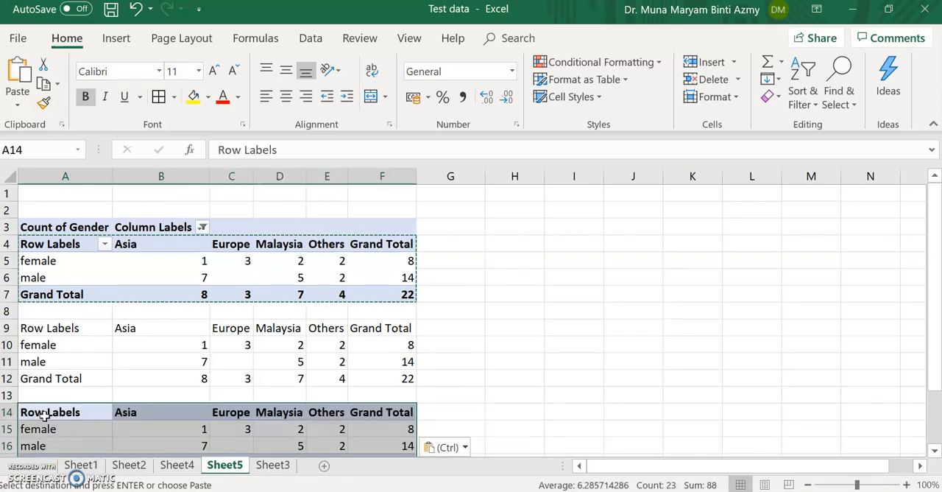
key("ctrl+z")
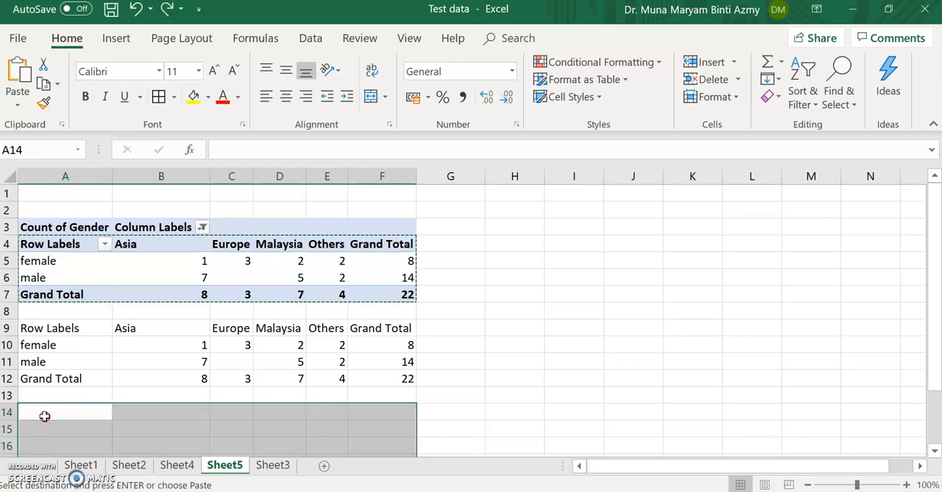
right_click(44, 416)
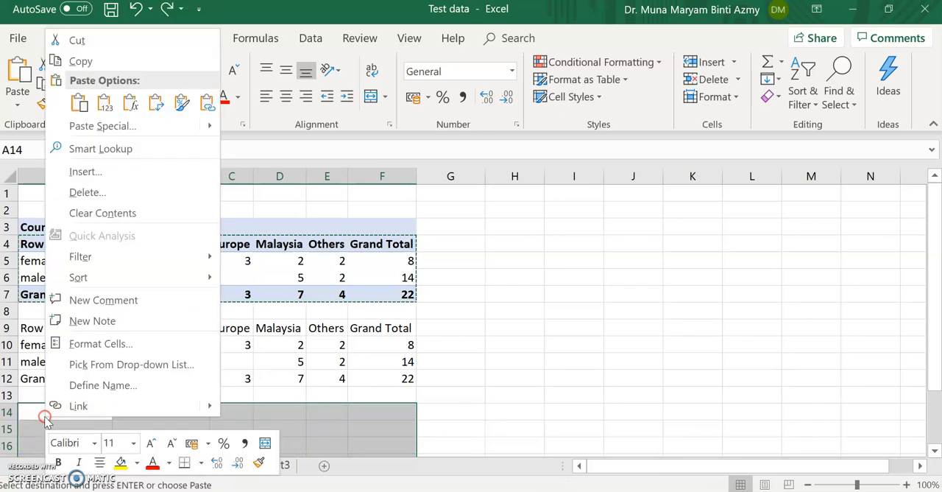
left_click(106, 106)
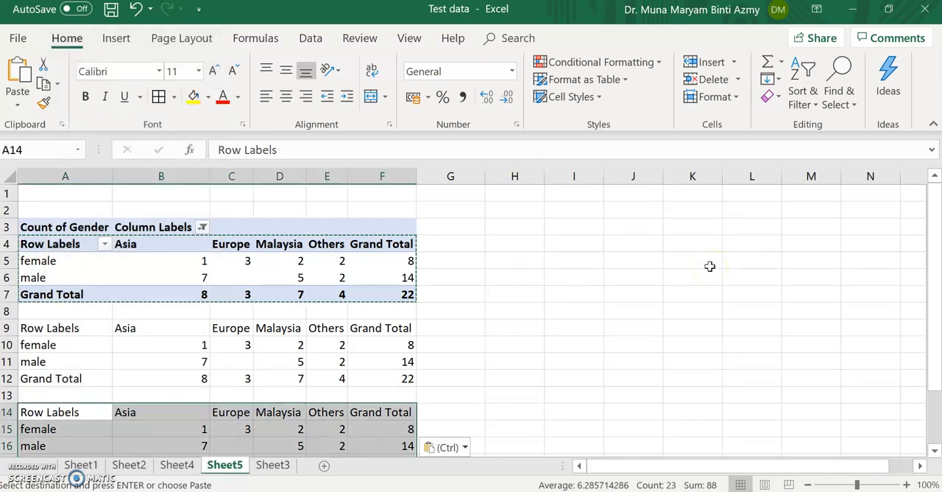
Step: Label the first copied table "<-Observed value" in H10 and the second one "<-Expected value" in H15
scroll(709, 266, "down", 2)
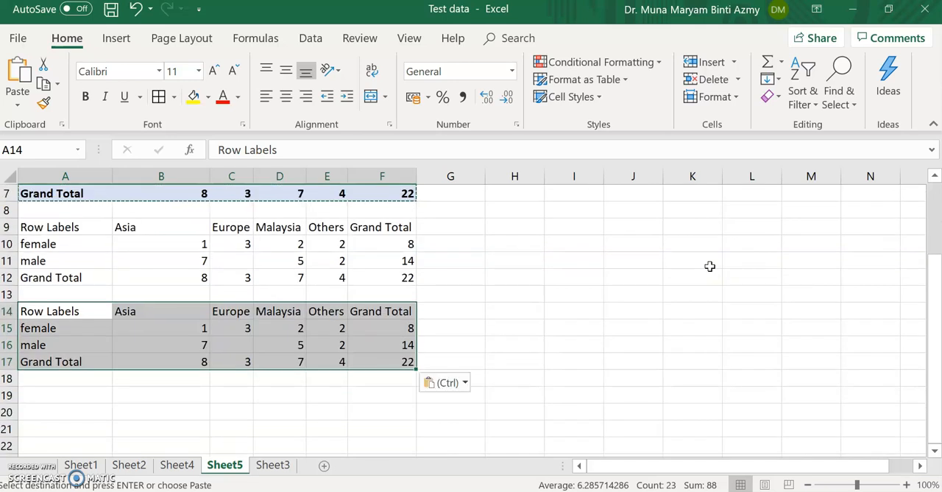
left_click(504, 245)
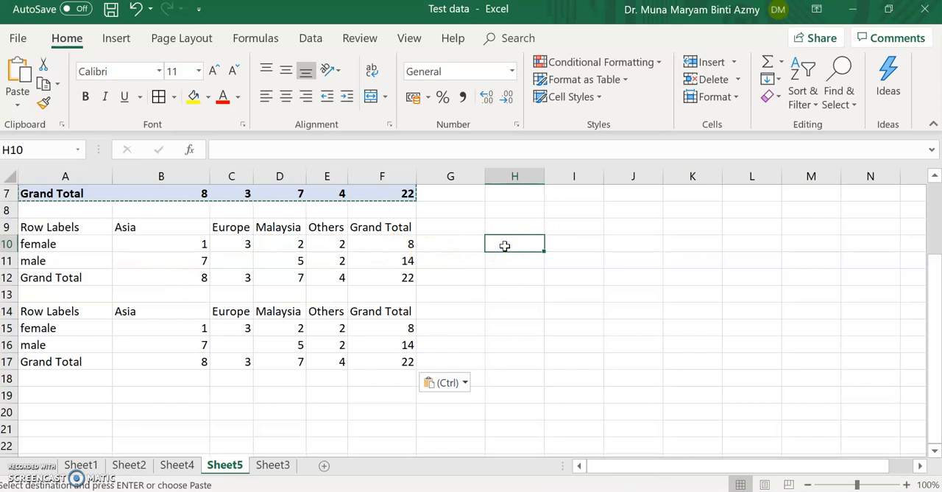
type("<-Observed value")
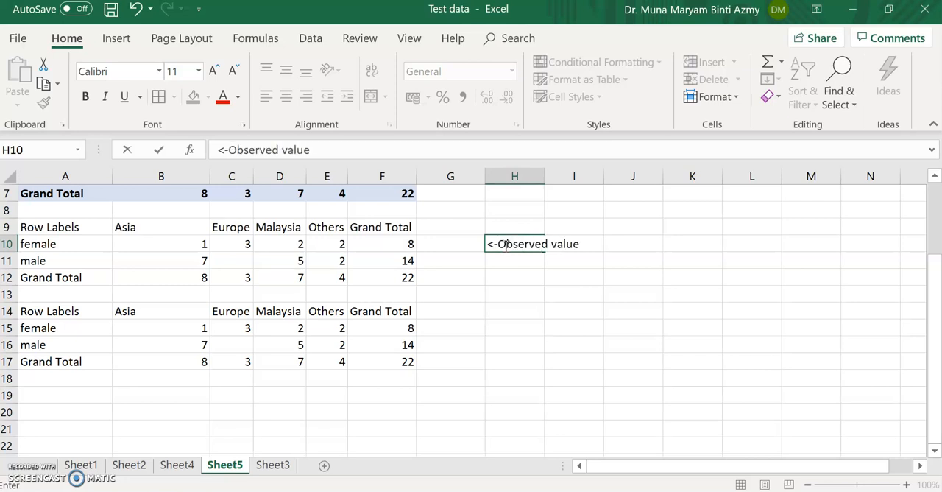
left_click(505, 327)
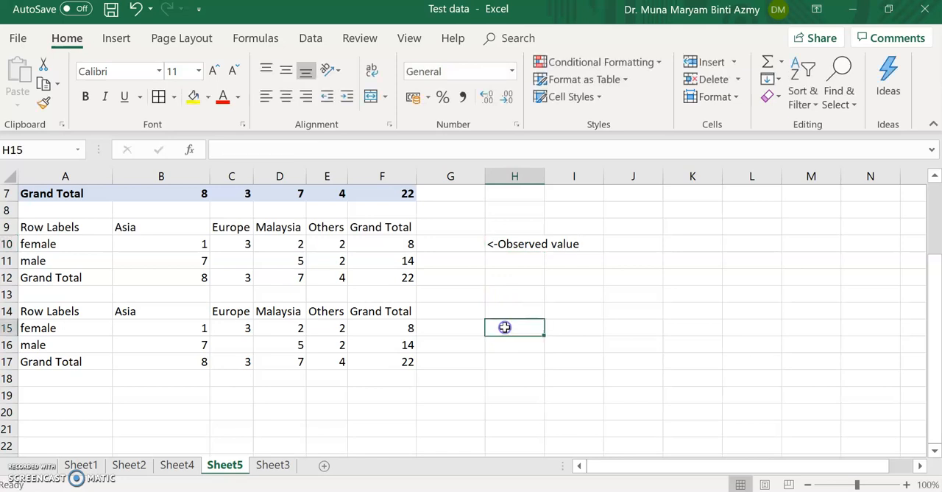
type(",")
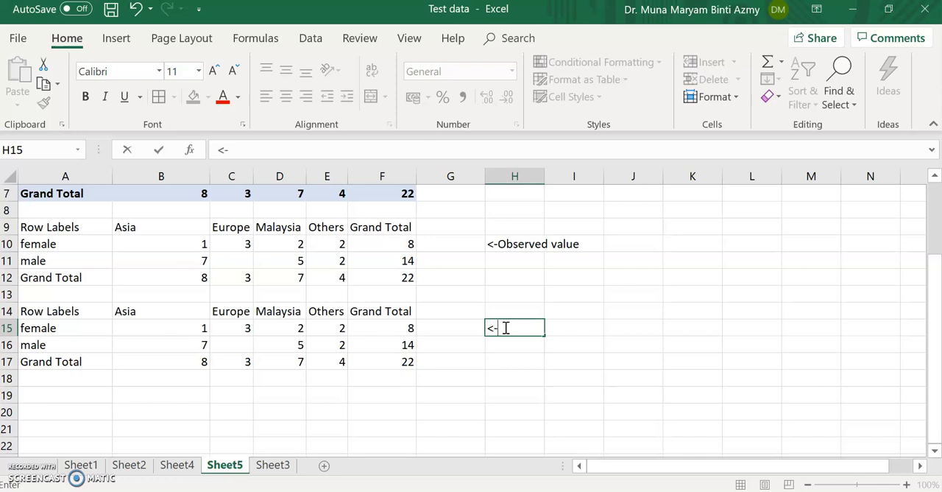
type("-Expected value")
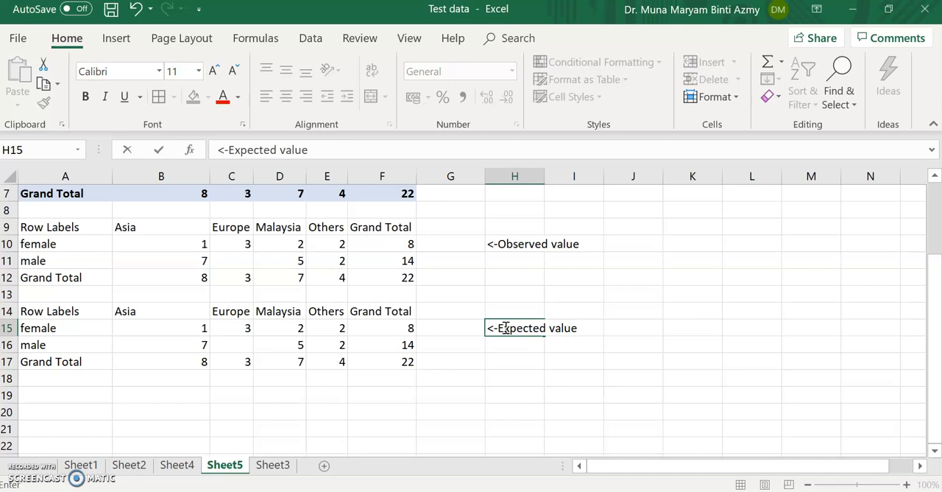
left_click(675, 321)
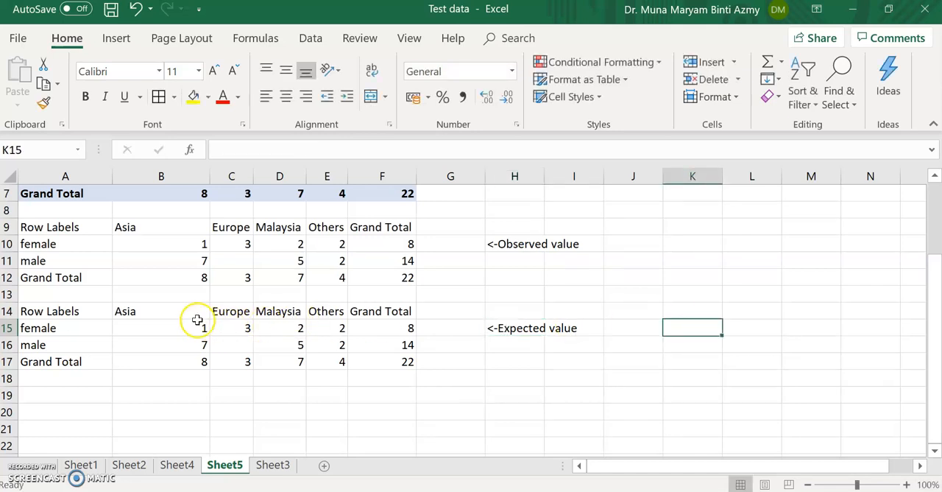
Step: Apply all borders and centre alignment to both copied tables, A9:F12 and A14:F17
mouse_move(62, 226)
left_mouse_down()
mouse_move(233, 246)
mouse_move(339, 278)
mouse_move(385, 277)
left_mouse_up()
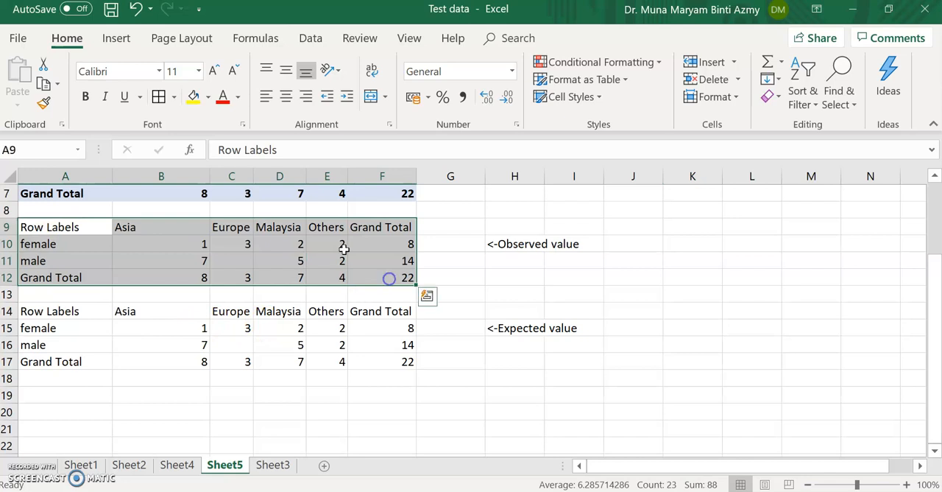
left_click(159, 97)
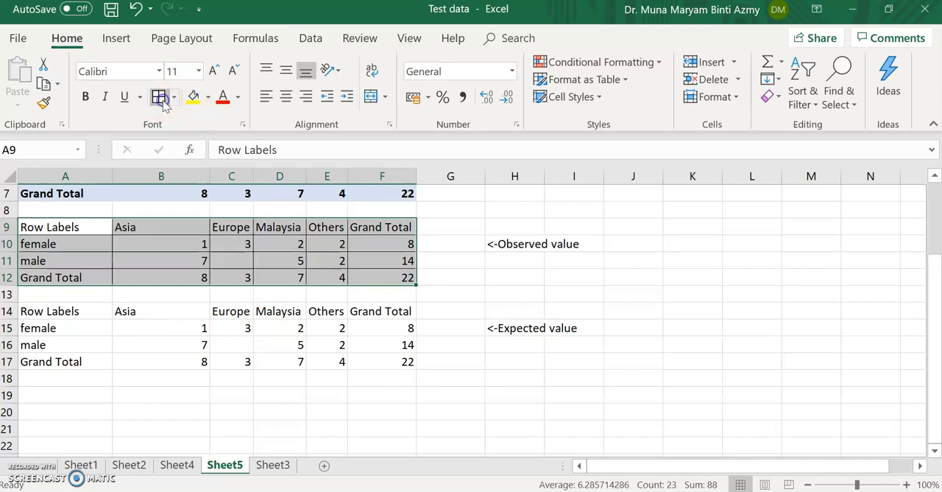
left_click(286, 98)
left_click_drag(73, 311, 381, 362)
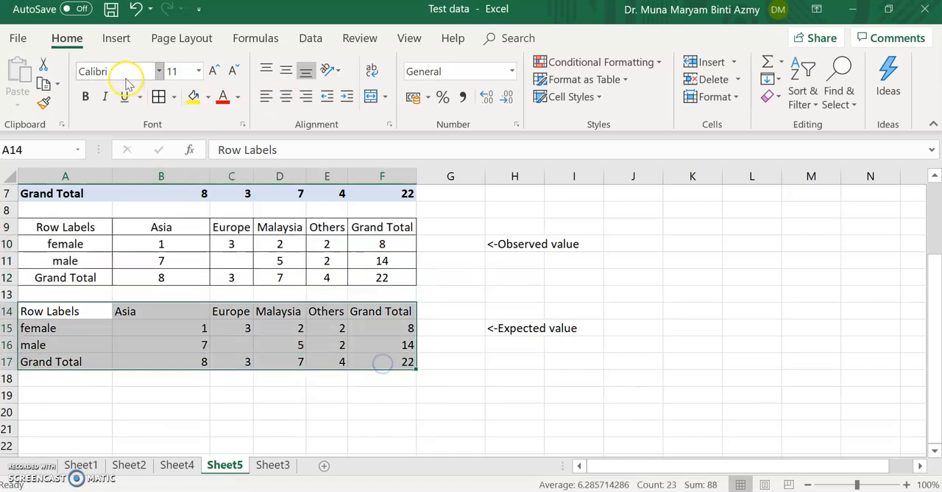
left_click(159, 97)
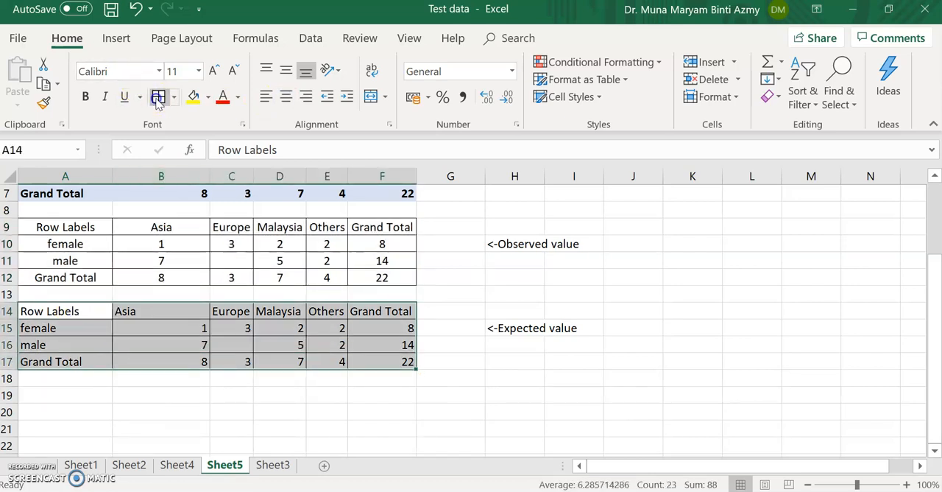
left_click(287, 97)
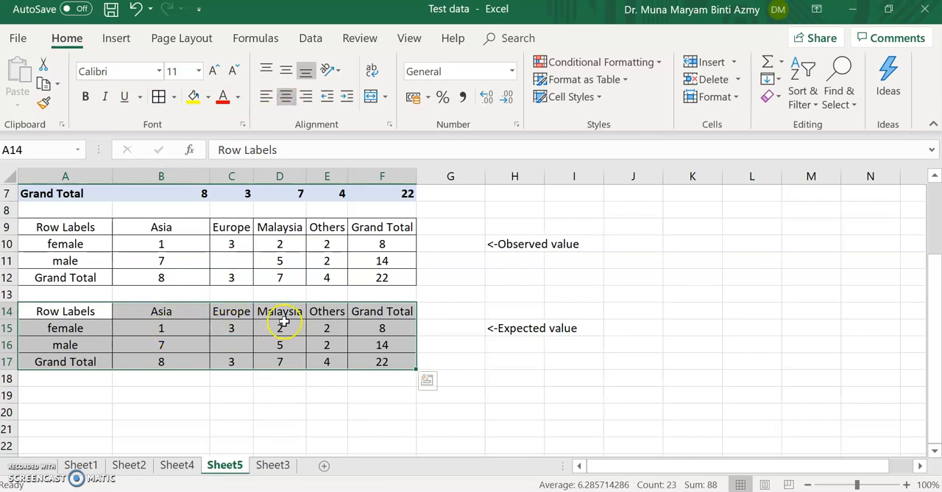
Step: Clear the female and male counts in B15:E16 of the expected value table, keeping its grand totals
left_click_drag(168, 327, 331, 343)
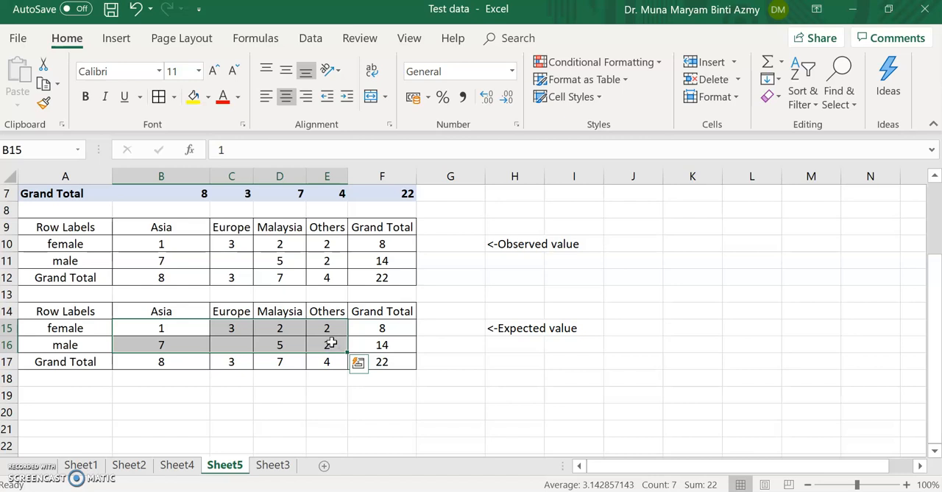
key("Delete")
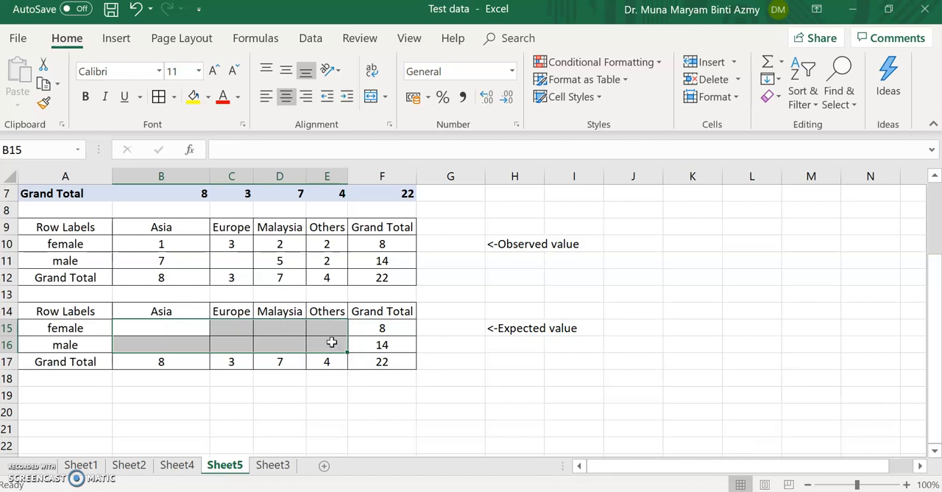
Step: Calculate the expected female count for Asia in B15 with the formula =(B12*F10)/F12
left_click(191, 325)
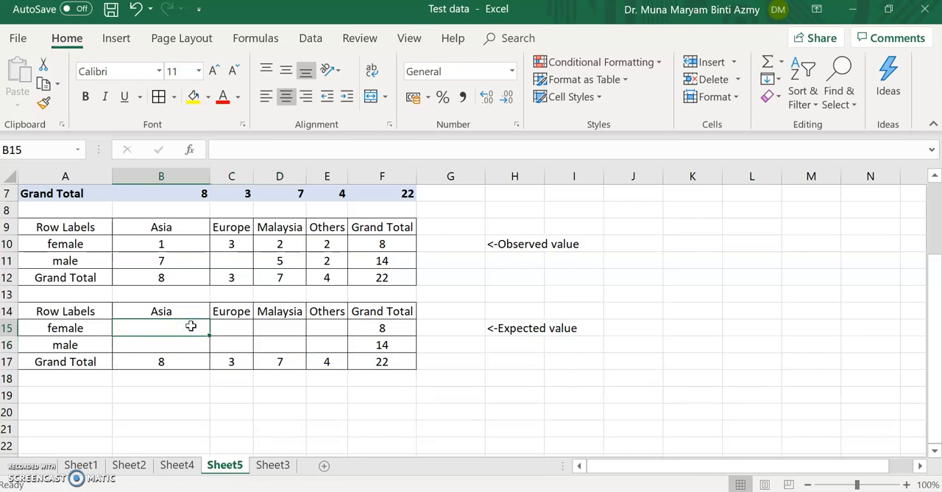
type("=")
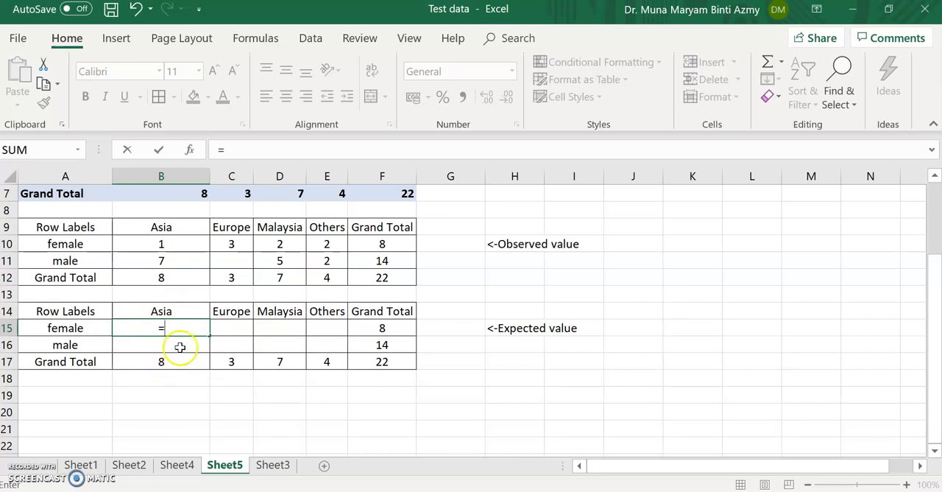
type("(")
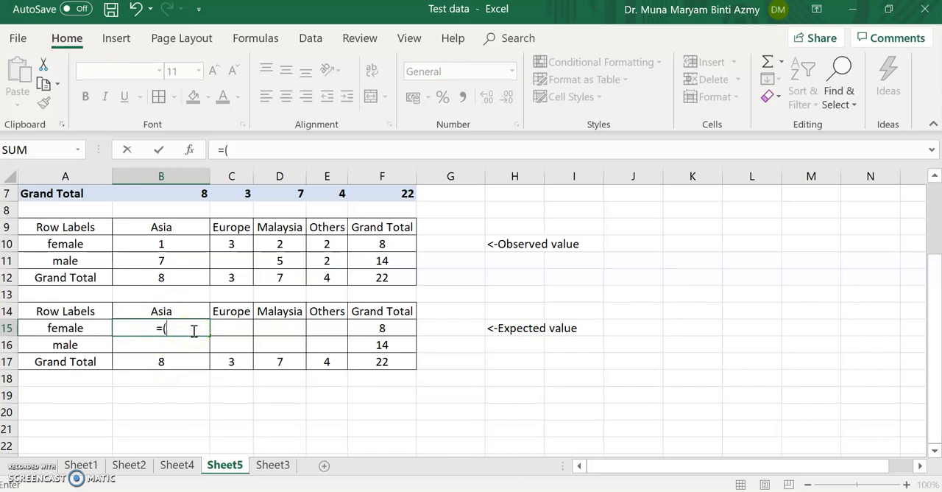
left_click(170, 278)
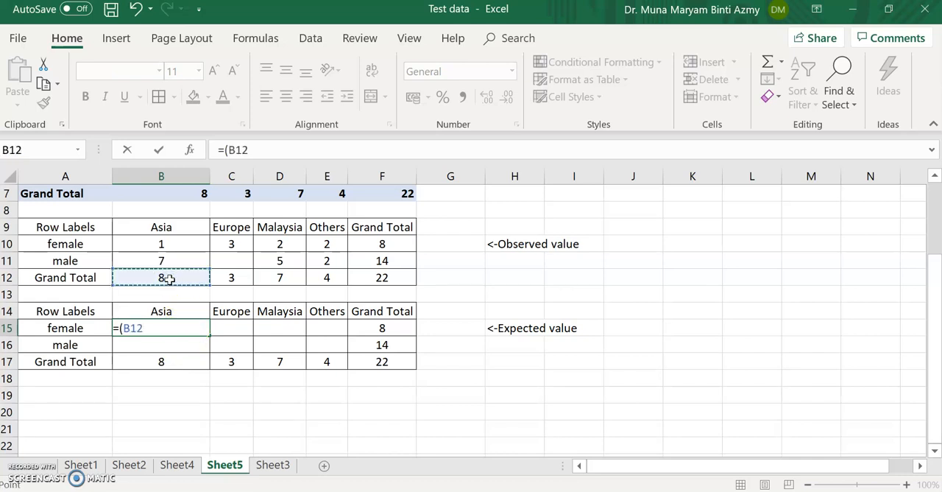
type("*")
left_click(371, 243)
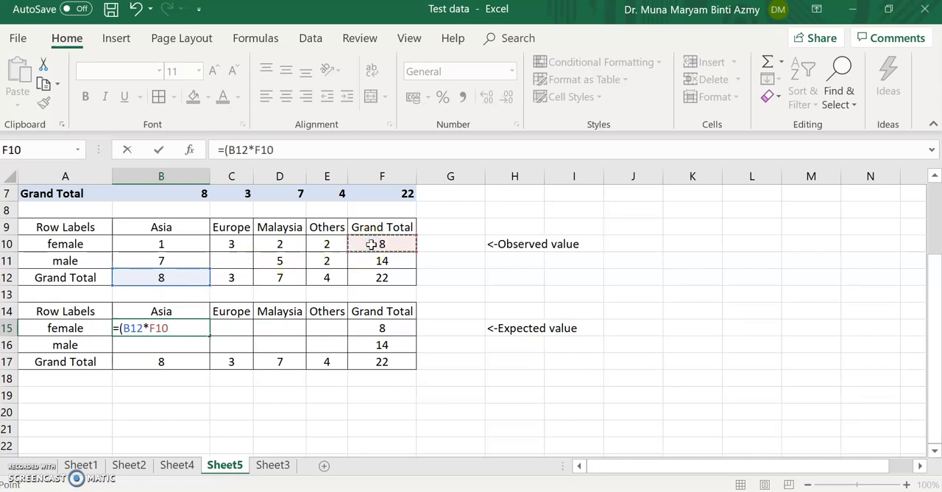
type(")")
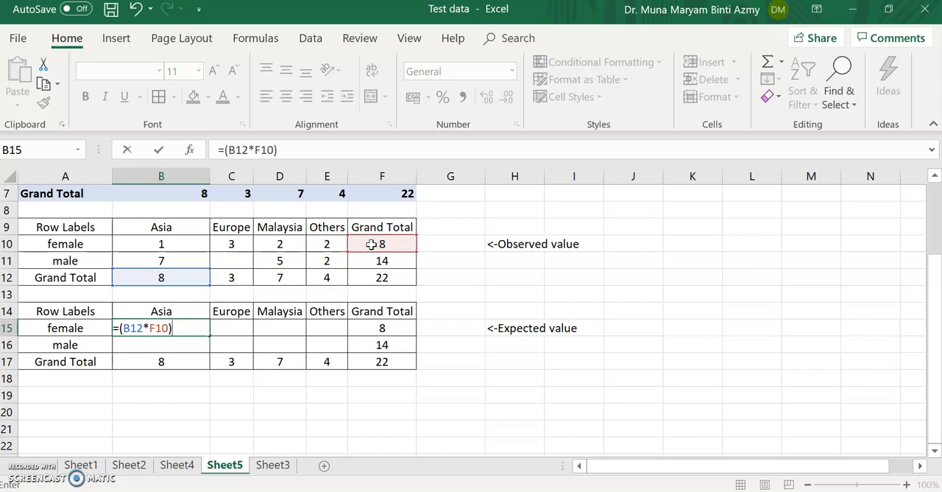
type("/")
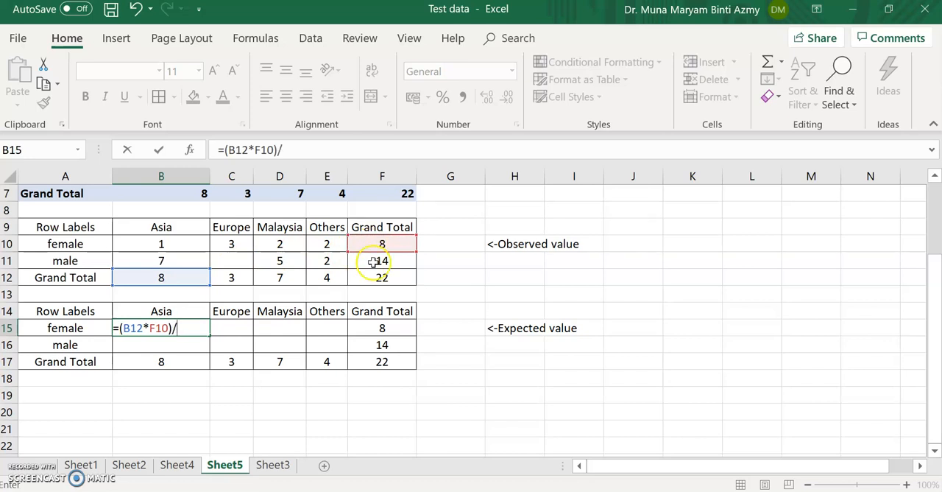
left_click(376, 279)
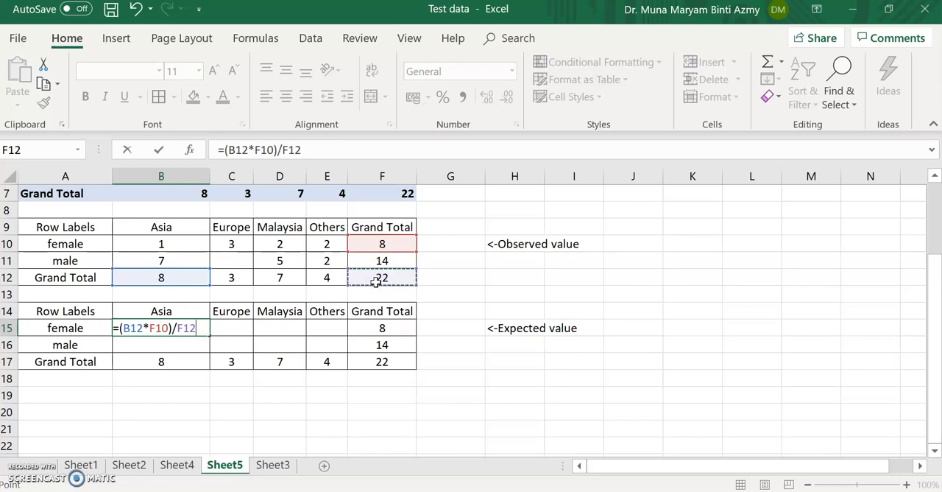
key("Return")
Step: Calculate the expected male count for Asia in B16 with the formula =(B12*F11)/F12
left_click(179, 350)
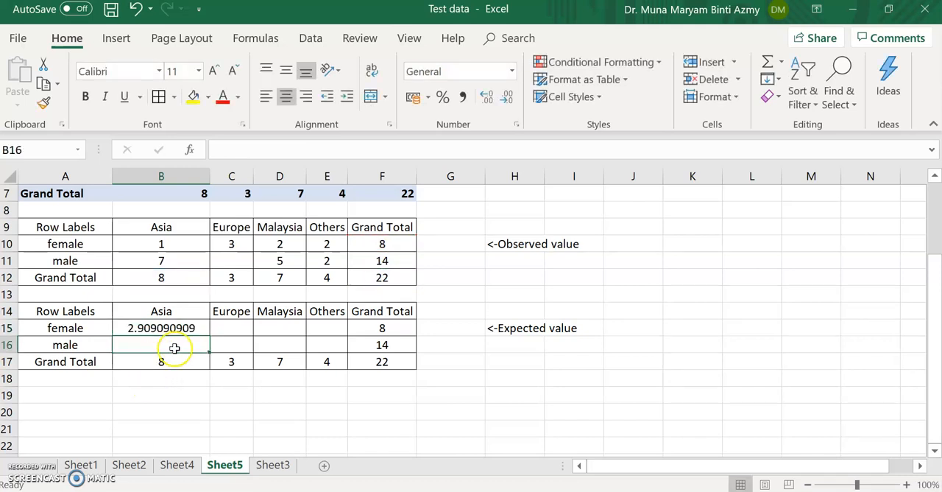
type("=")
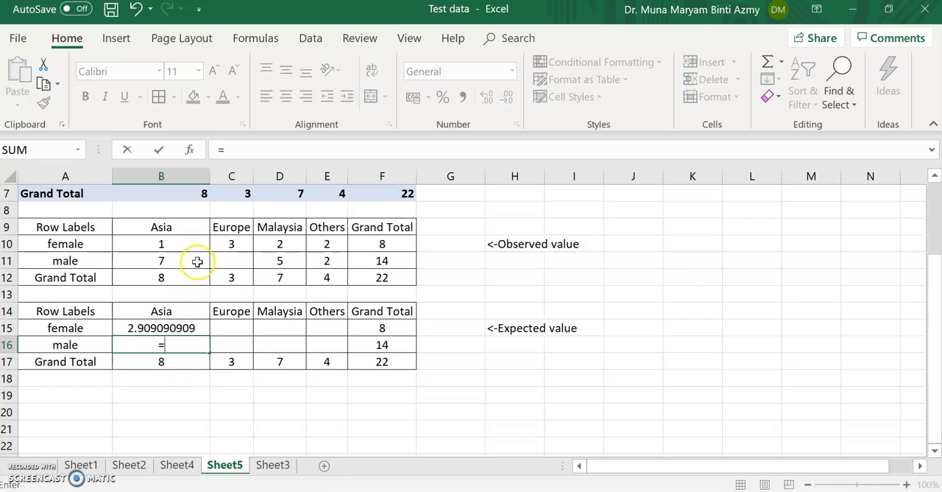
type("(")
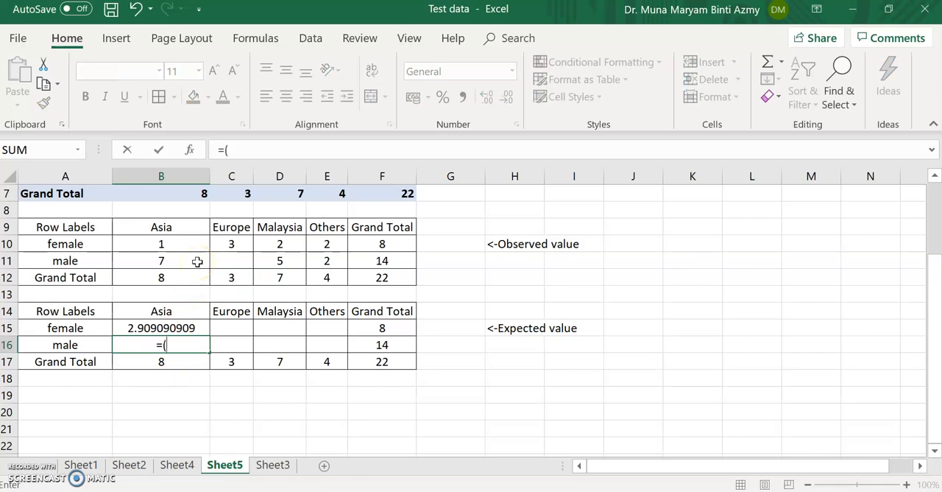
left_click(163, 277)
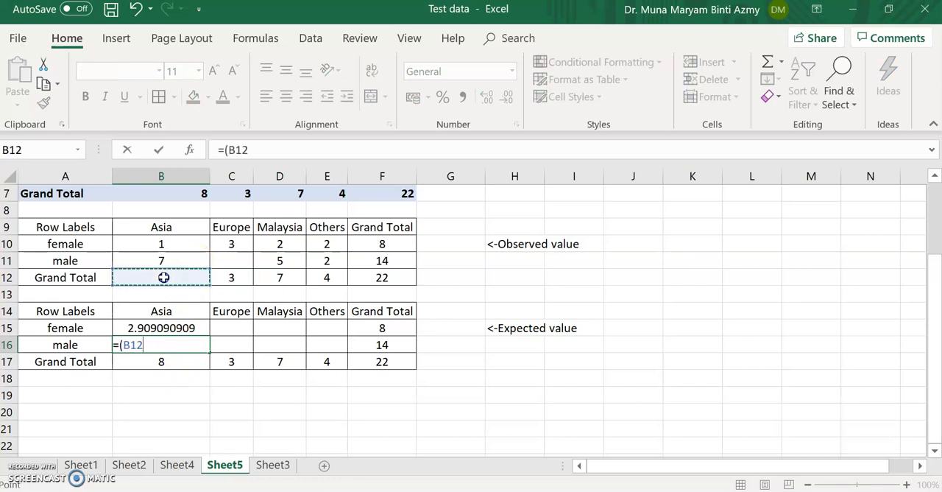
type("*")
left_click(366, 261)
type(")")
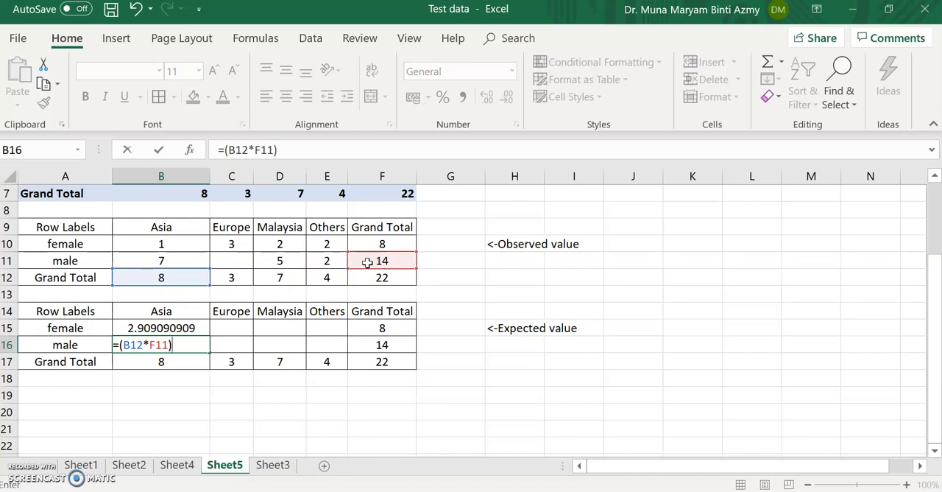
type("/")
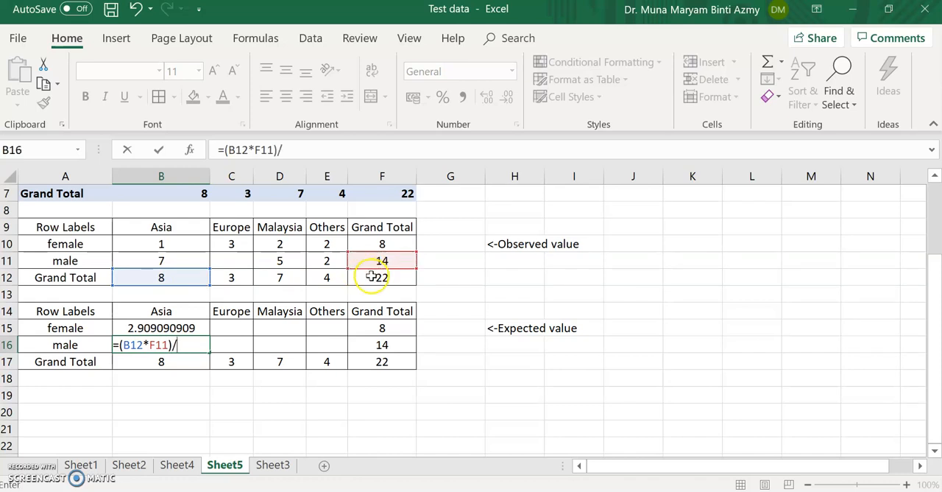
left_click(370, 276)
key("Return")
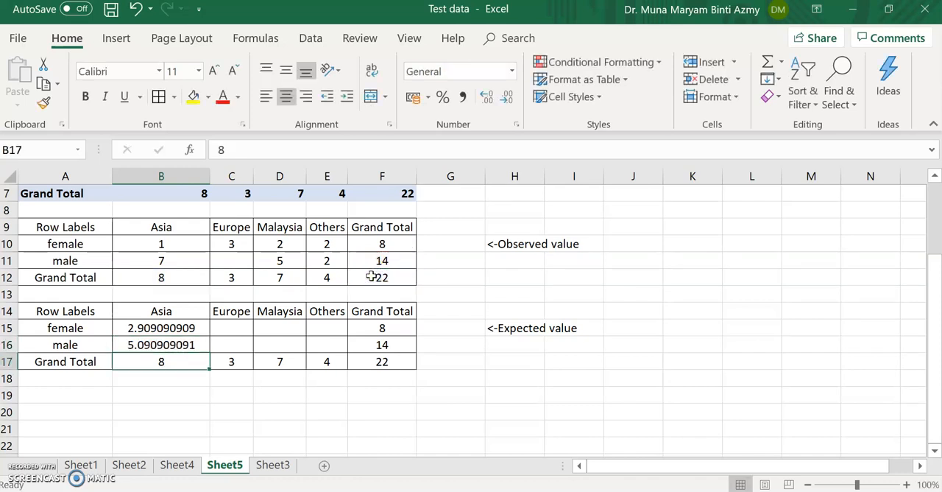
Step: Calculate the expected female count for Europe in C15 with the formula =(C12*F10)/F12
left_click(233, 324)
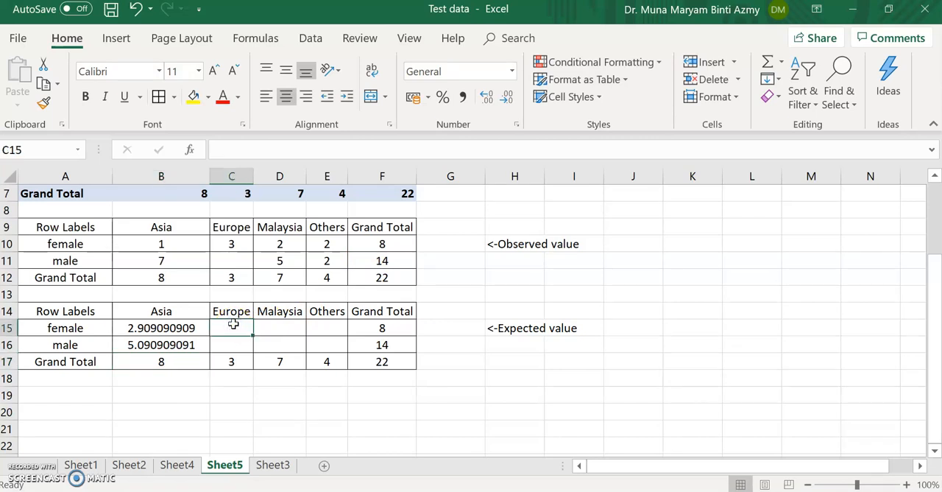
type("=")
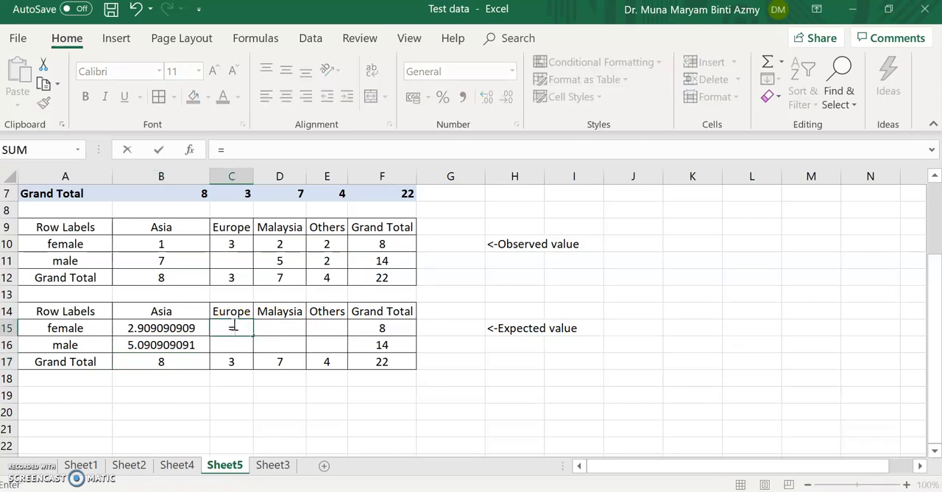
type("(")
left_click(241, 275)
type("*")
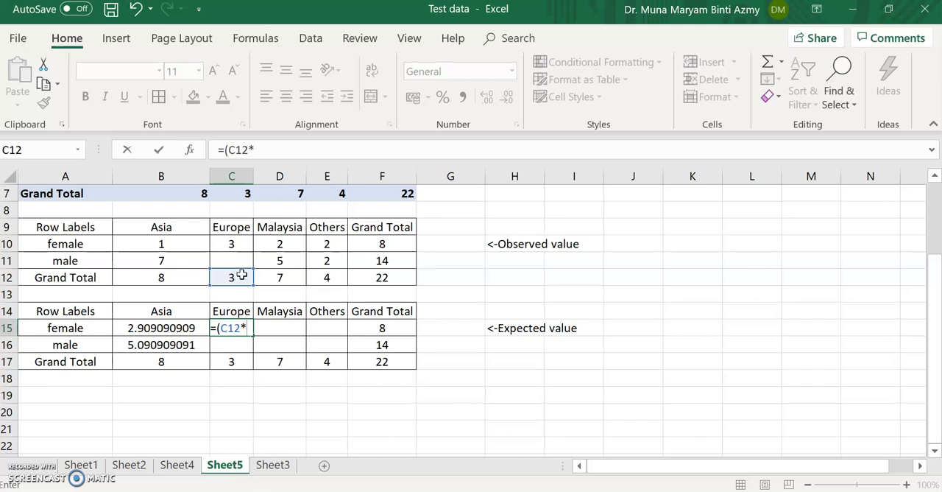
left_click(389, 244)
type(")/")
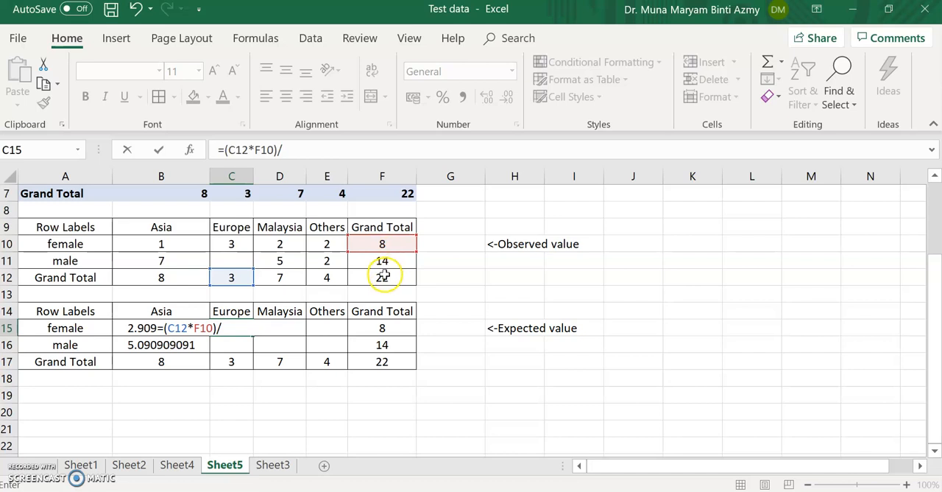
left_click(384, 276)
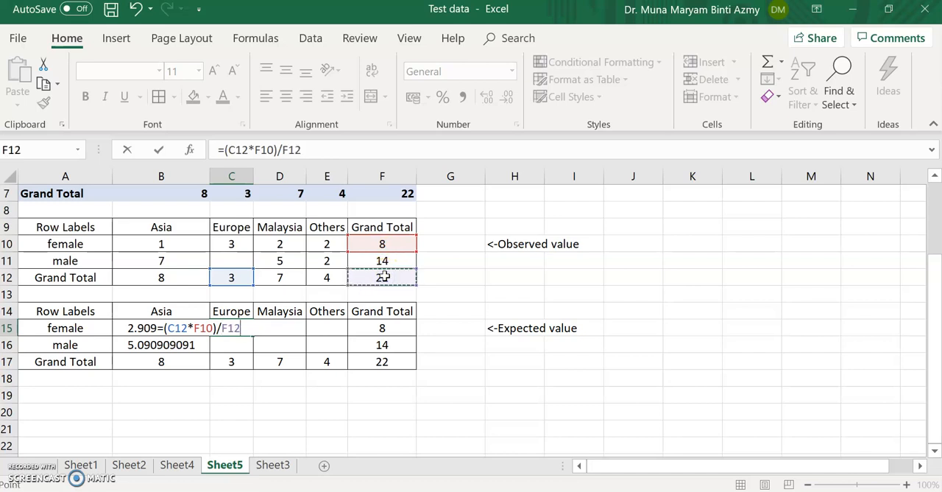
key("Return")
Step: Calculate the expected male count for Europe in C16 with the formula =(C12*F11)/F12
type("=")
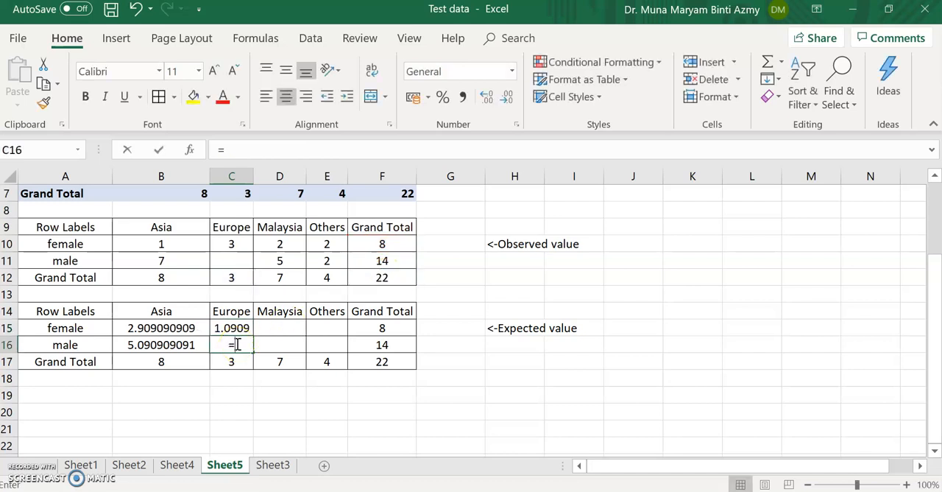
type("(")
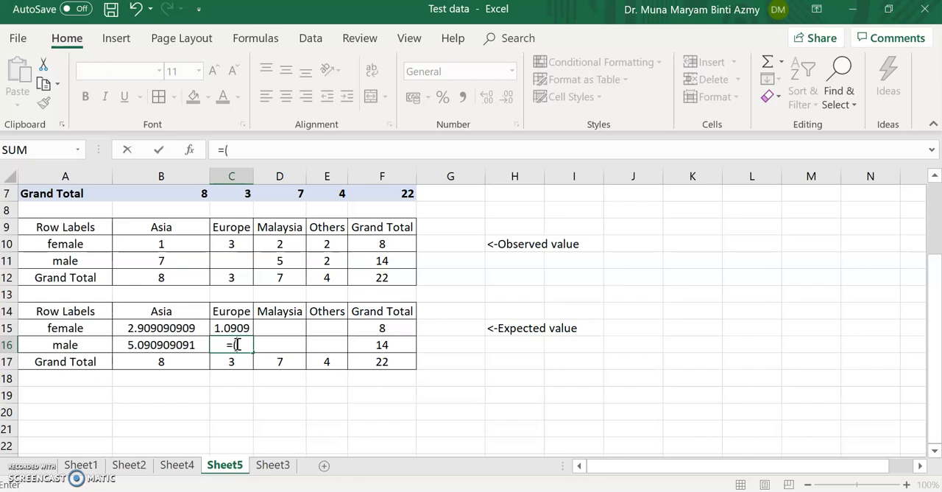
left_click(228, 273)
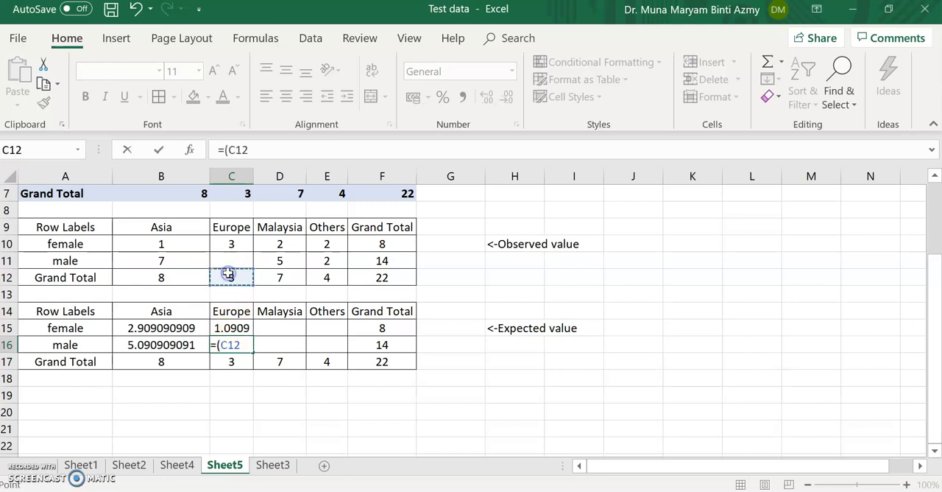
type("*")
left_click(375, 260)
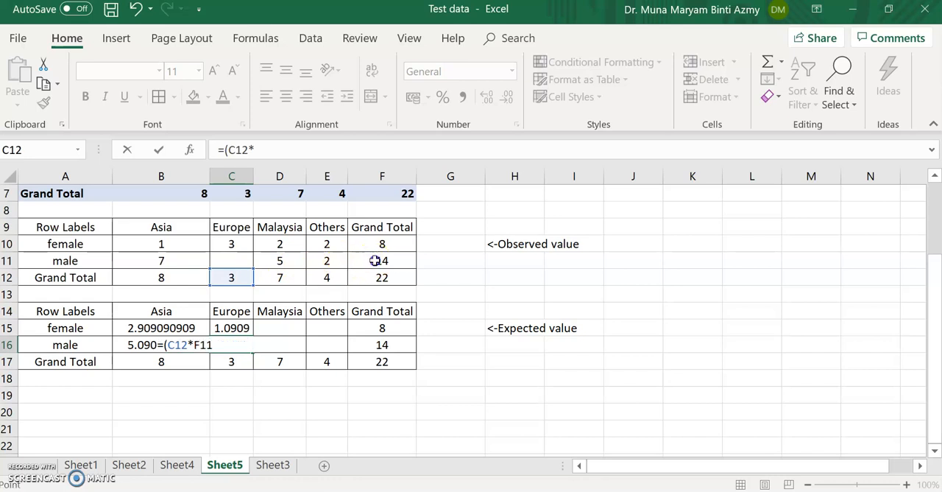
type(")/")
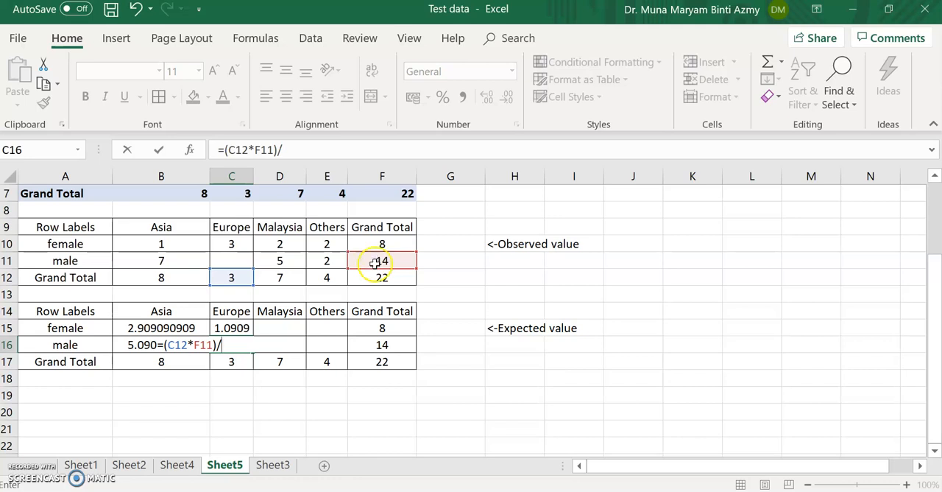
left_click(374, 279)
key("Return")
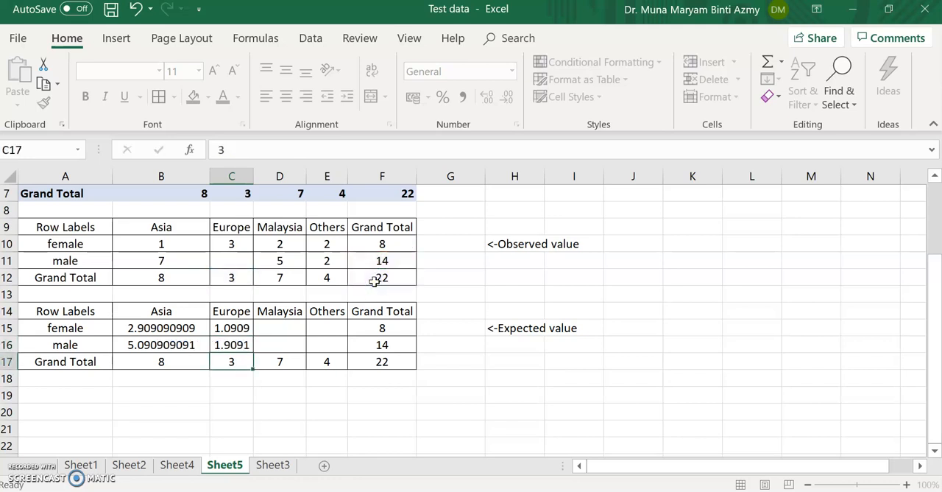
Step: Calculate the expected female count for Malaysia in D15 with the formula =(D12*F10)/F12
left_click(282, 328)
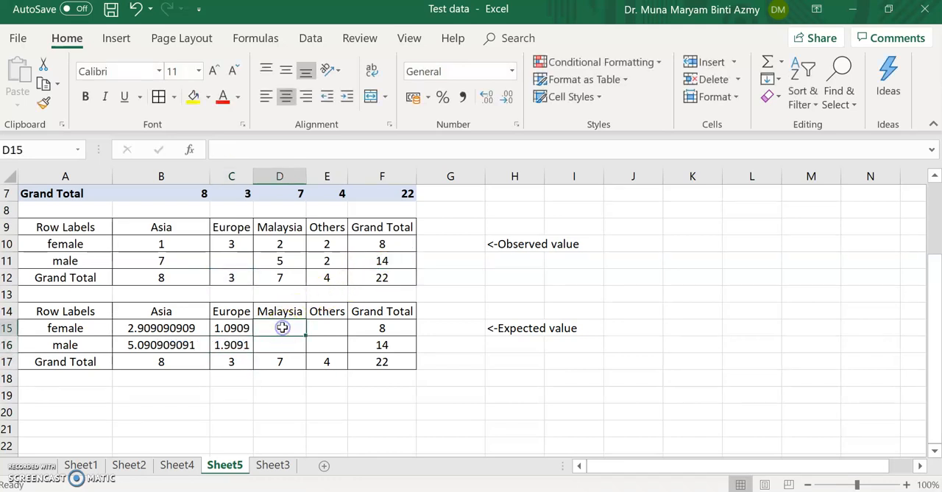
type("=")
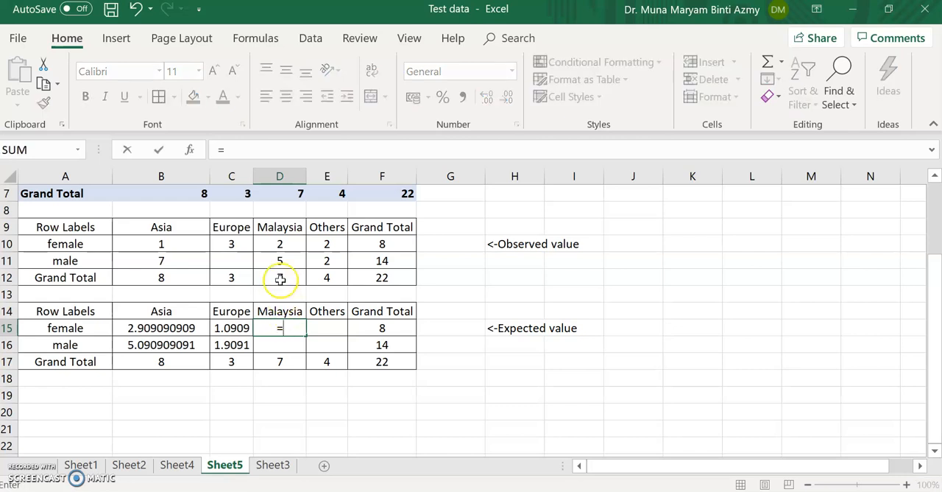
type("(")
left_click(277, 278)
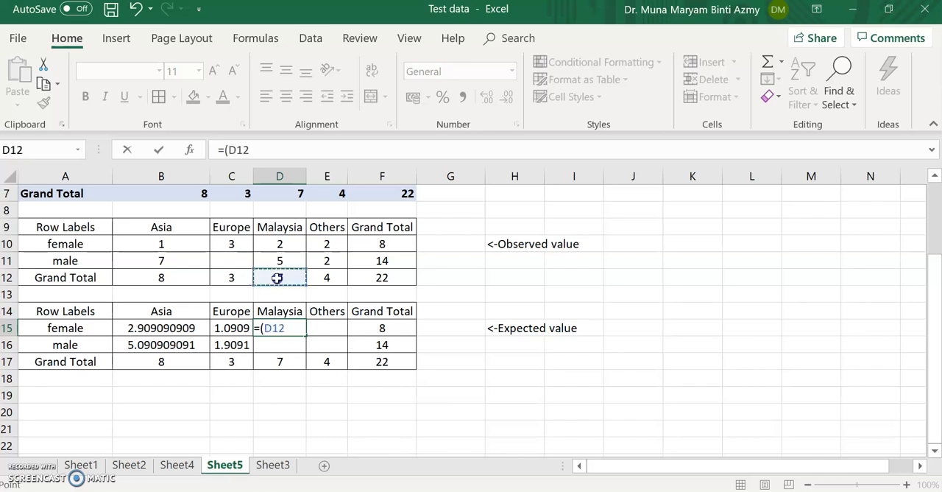
type("*")
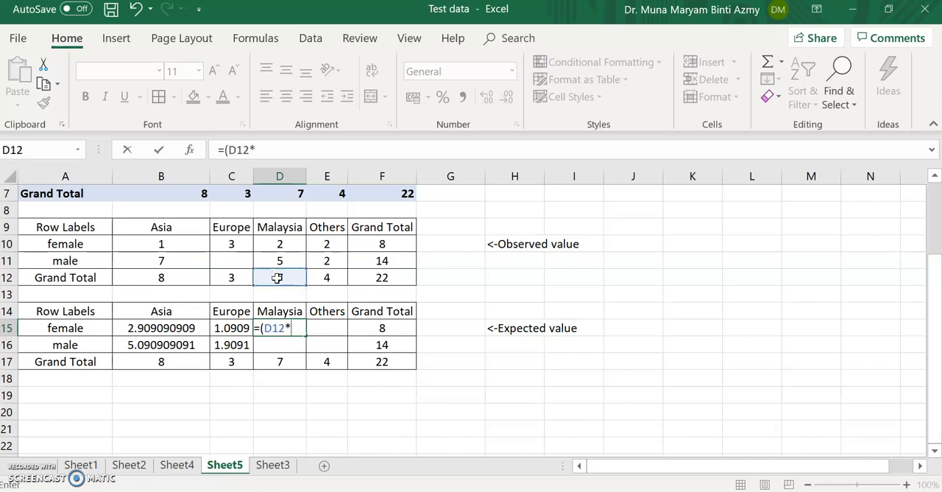
left_click(390, 244)
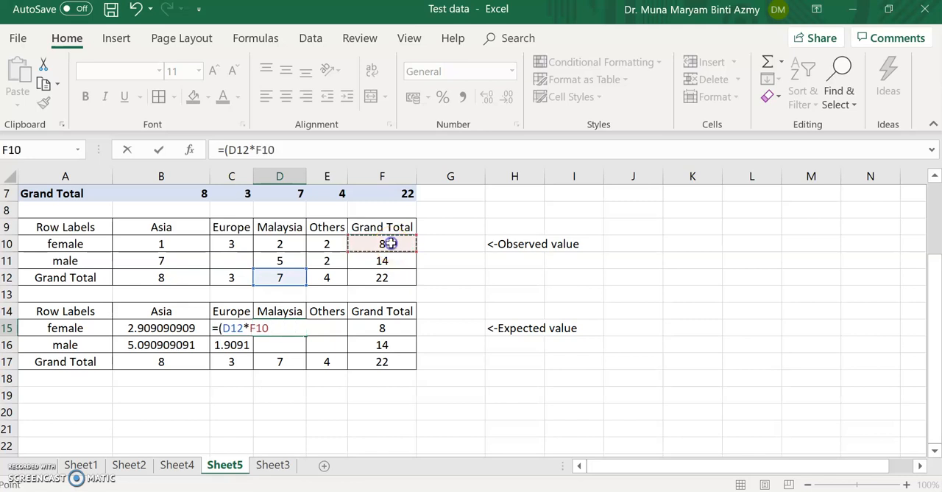
type(")/")
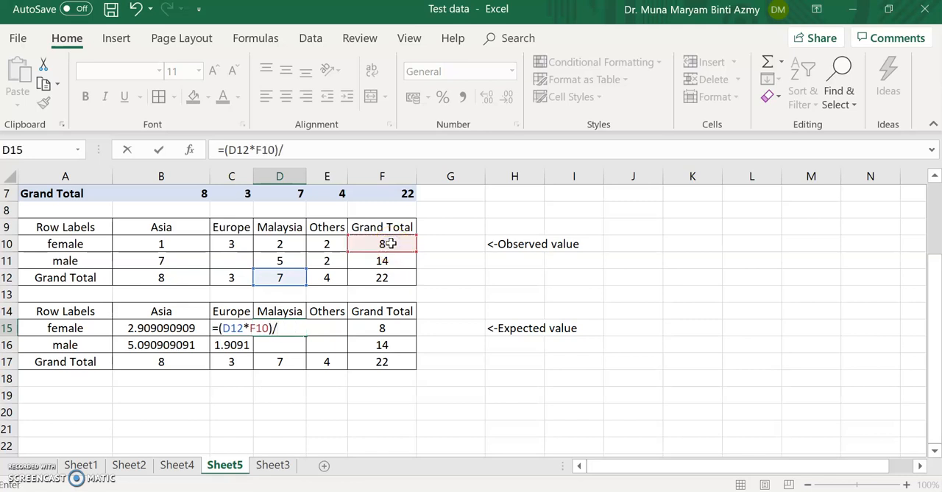
left_click(388, 275)
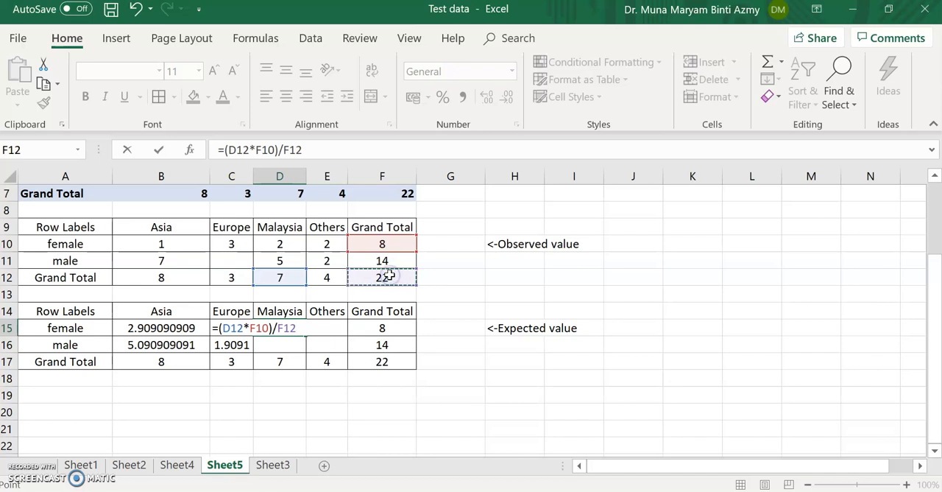
key("Return")
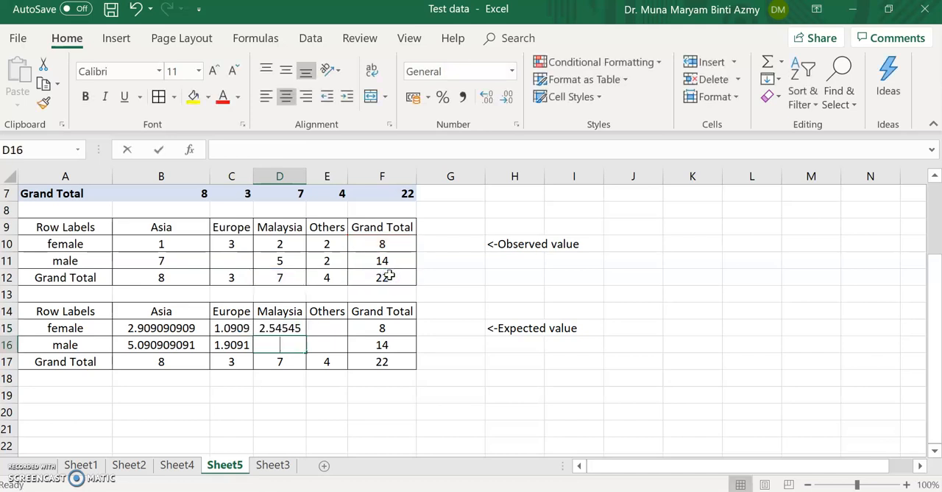
Step: Calculate the expected male count for Malaysia in D16 with the formula =(D12*F11)/F12
type("=(")
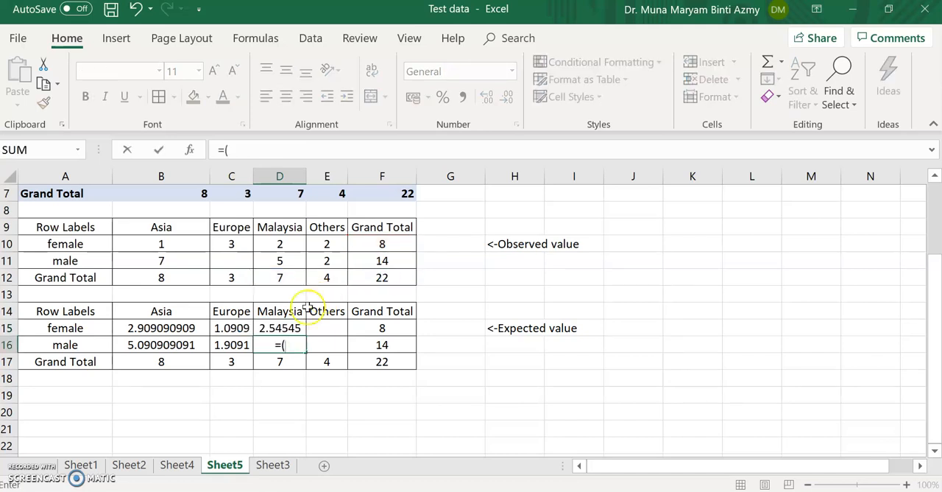
left_click(286, 278)
type("*")
left_click(405, 254)
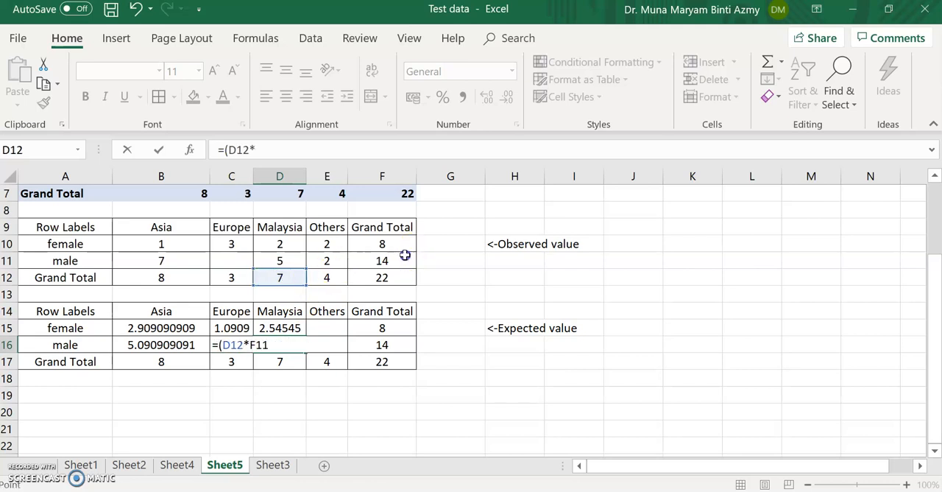
type(")/")
left_click(394, 276)
key("Return")
Step: Calculate the expected female count for Others in E15 with the formula =(E12*F10)/F12
left_click(327, 327)
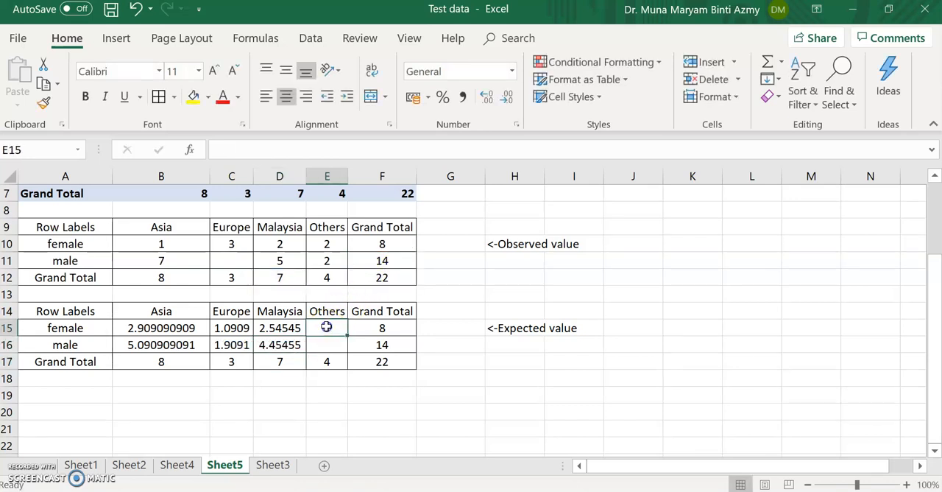
type("=")
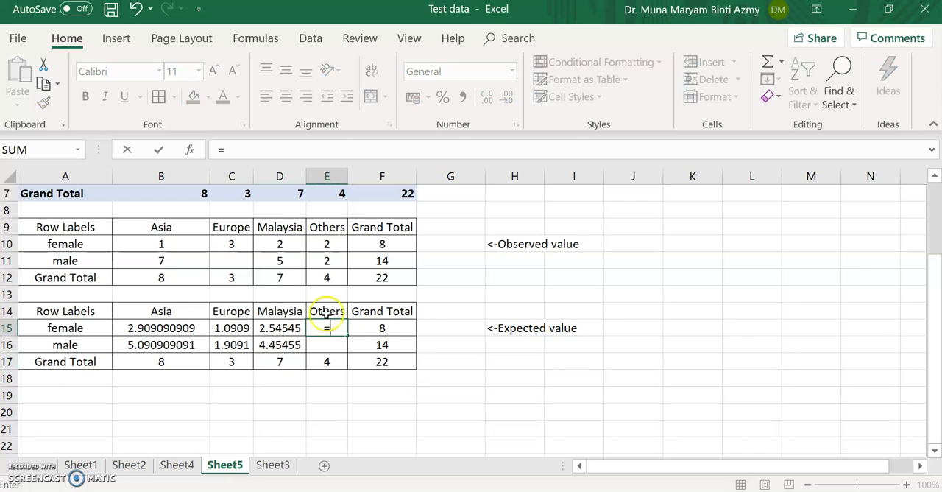
type("(")
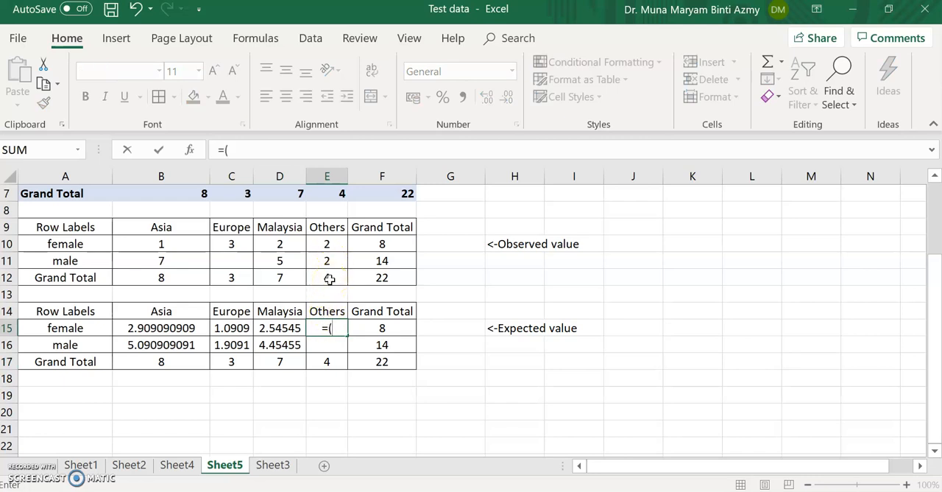
left_click(330, 279)
type("*")
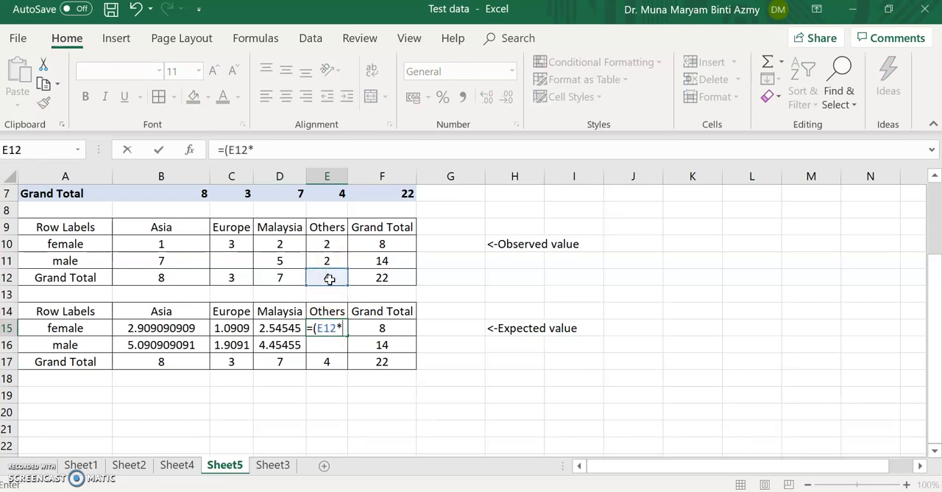
left_click(385, 242)
type(")/")
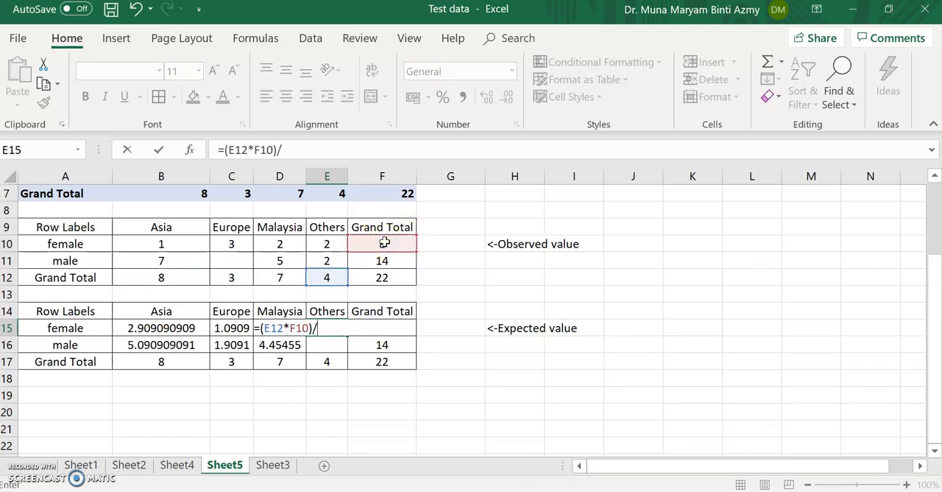
left_click(379, 279)
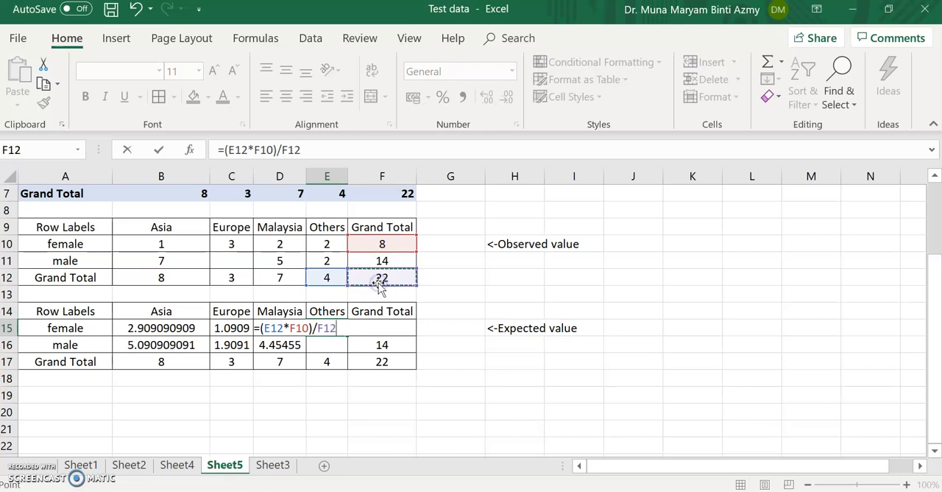
key("Return")
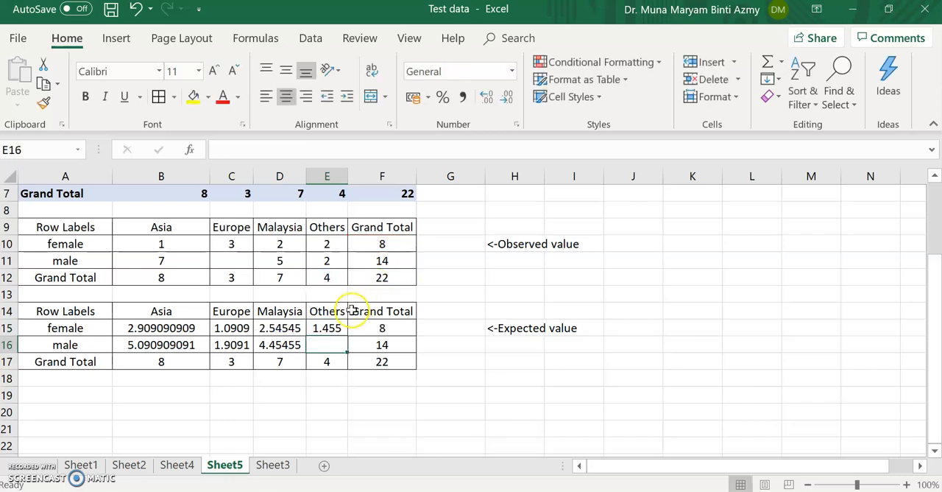
Step: Calculate the expected male count for Others in E16 with the formula =(E12*F11)/F12
type("=(")
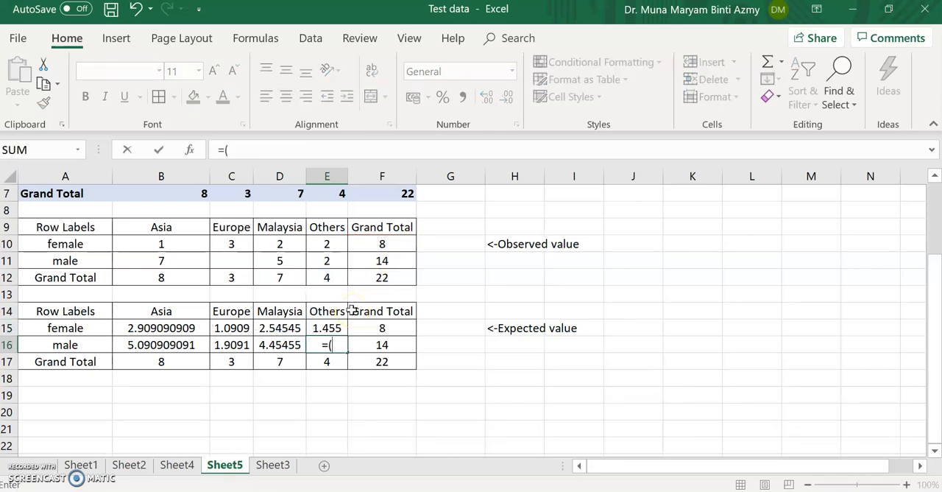
left_click(331, 278)
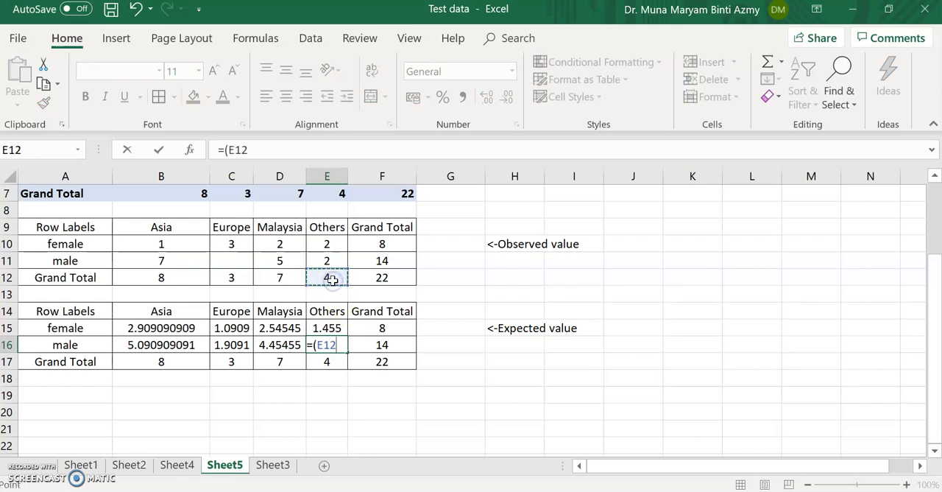
type("*")
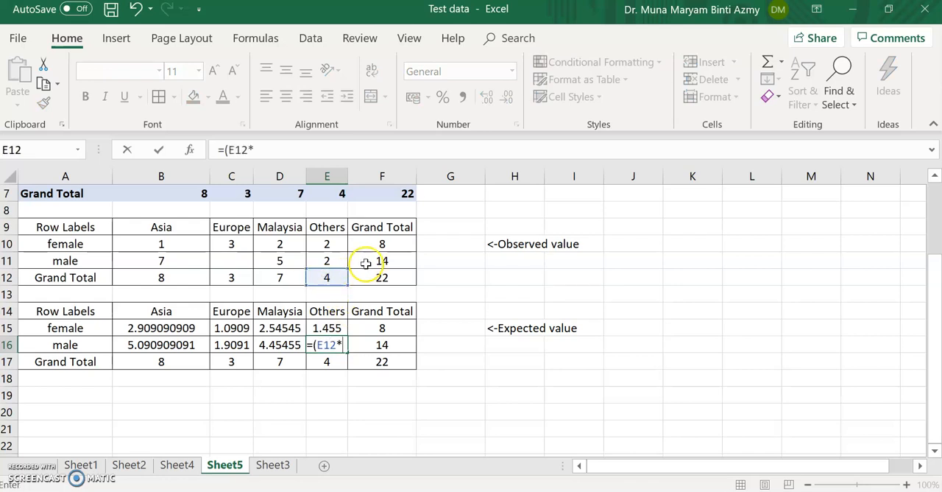
left_click(366, 263)
type(")/")
left_click(366, 277)
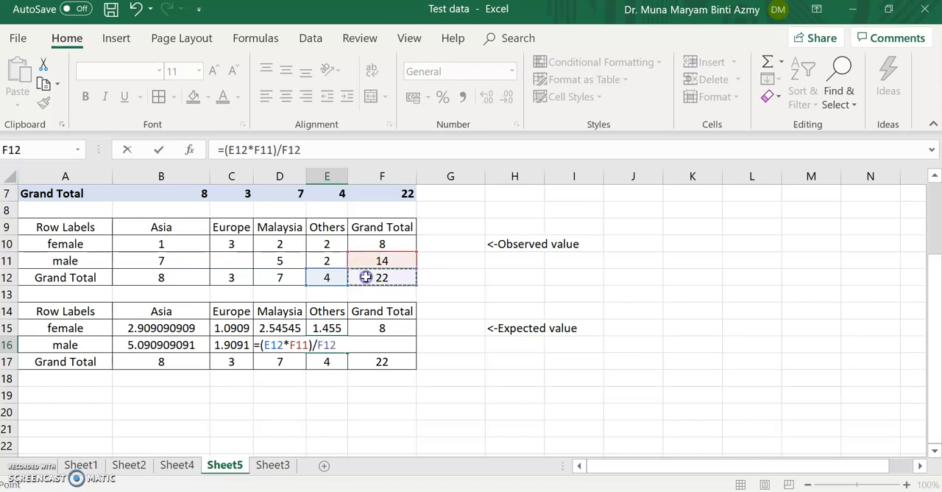
key("Return")
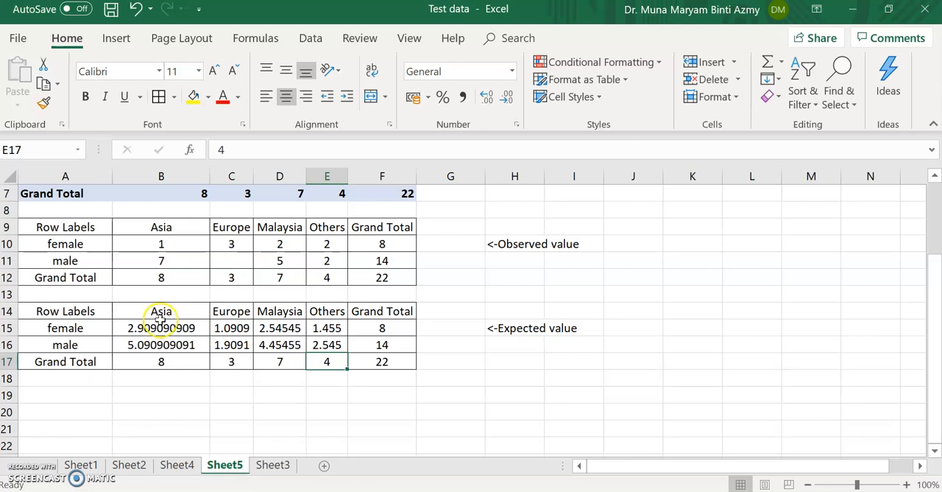
Step: Enter the label p-value in cell H18 below the expected value note
left_click(492, 381)
type("C")
key("BackSpace")
type("p-value")
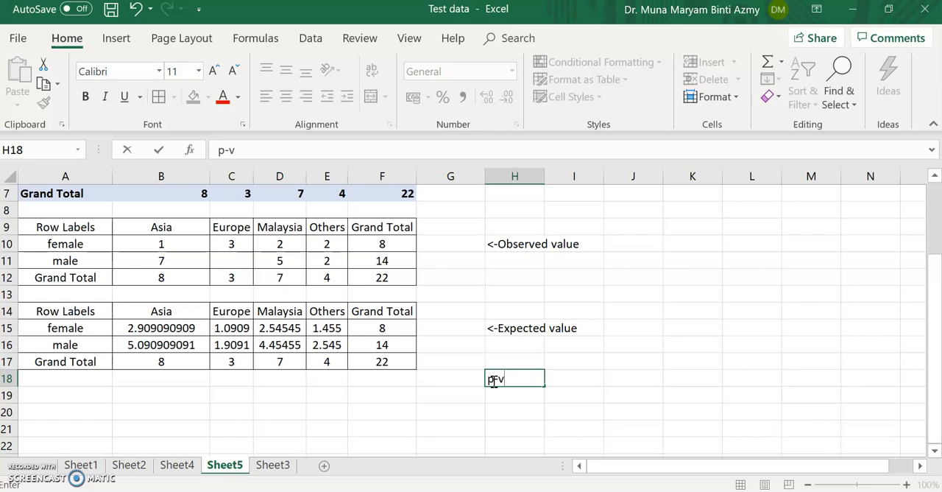
Step: Calculate the chi-square p-value in I18 with the formula =CHISQ.TEST(B10:E11,B15:E16)
left_click(559, 381)
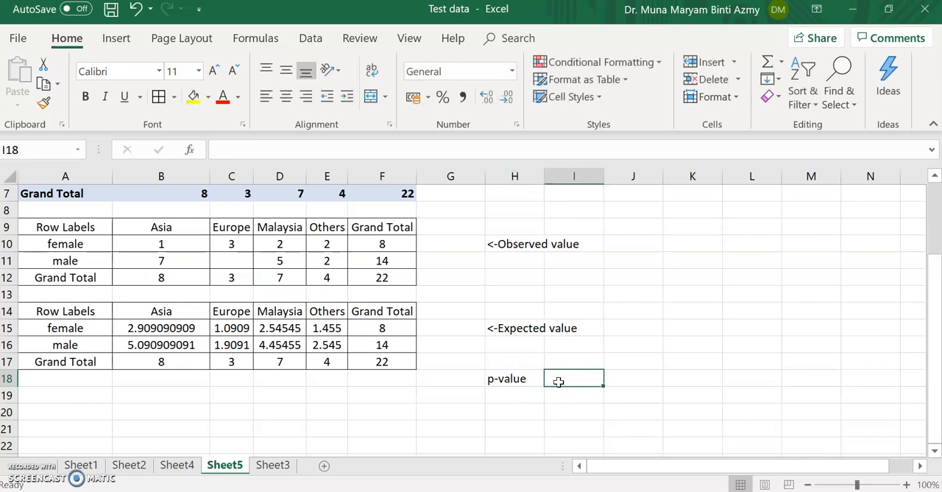
type("=")
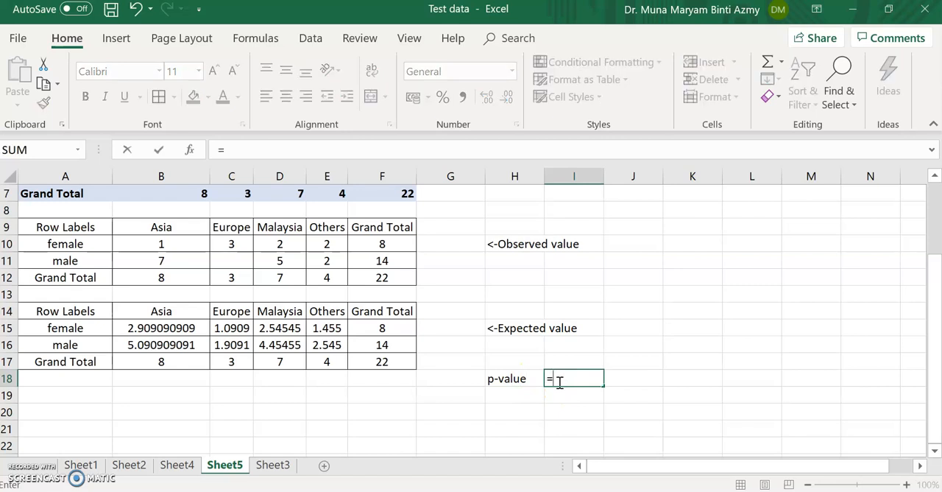
type("chi")
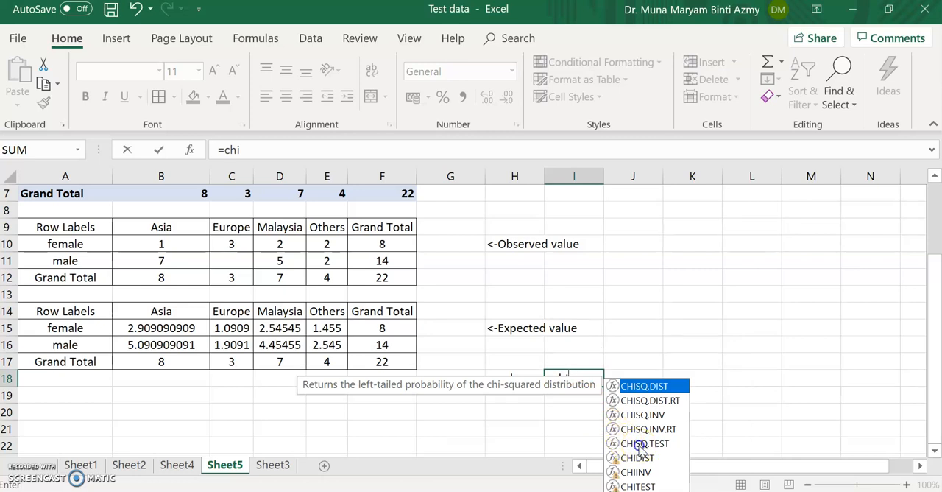
left_click(640, 444)
double_click(639, 444)
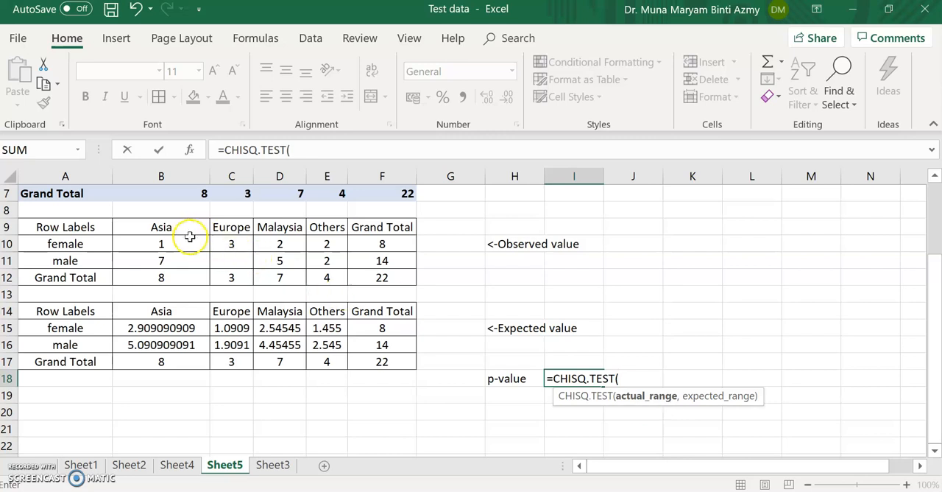
left_click_drag(190, 247, 327, 259)
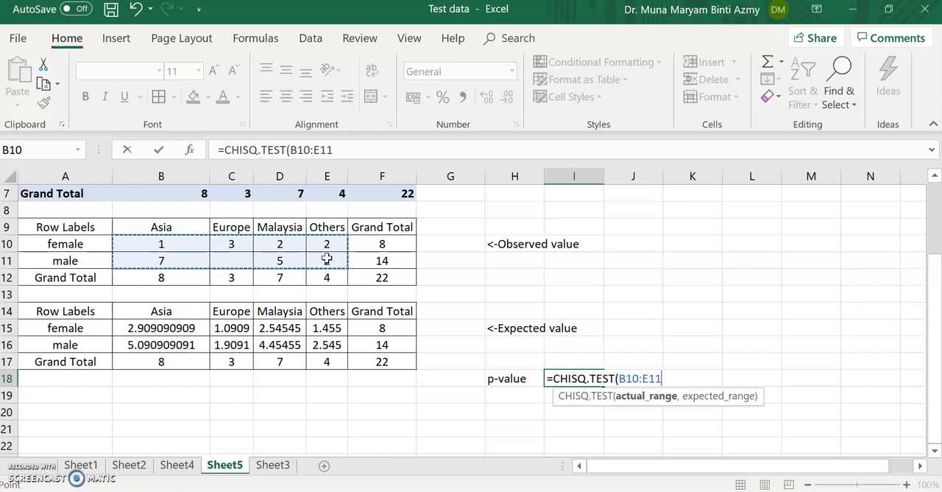
type(",")
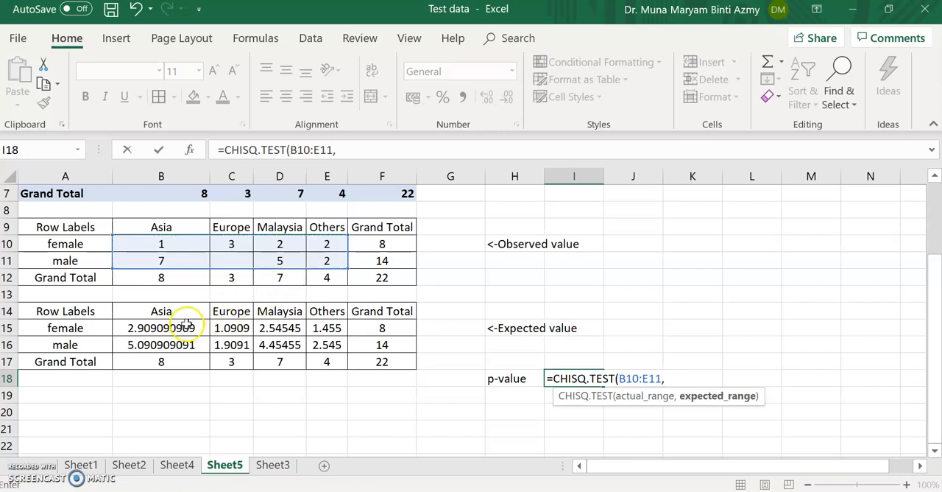
left_click_drag(187, 326, 335, 344)
type(")")
key("Return")
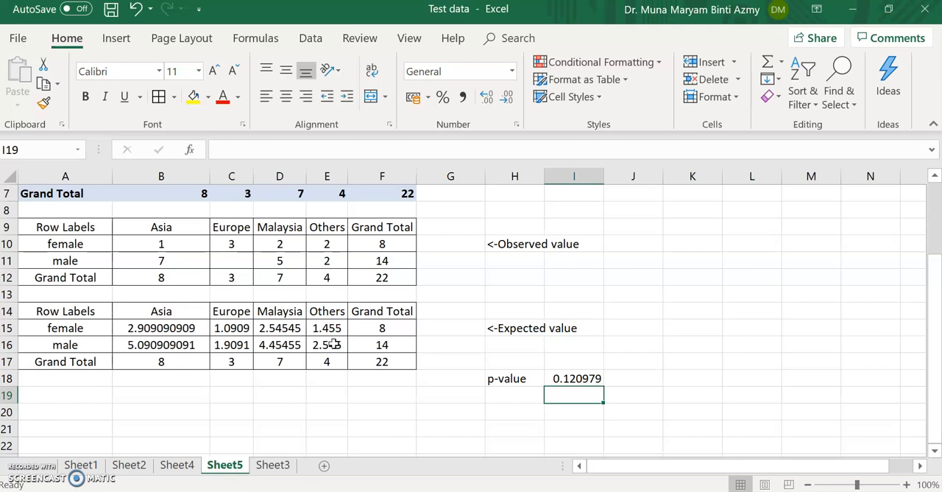
Step: Enter the significance threshold <0.05 in cell H19 beneath the p-value label
left_click(521, 391)
type("<0")
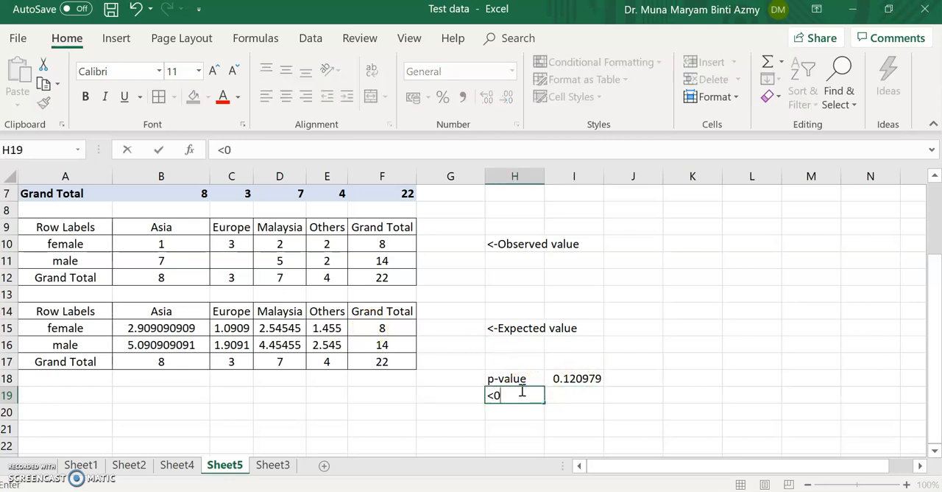
type("/05")
key("BackSpace")
key("BackSpace")
key("BackSpace")
type(".05")
left_click(576, 377)
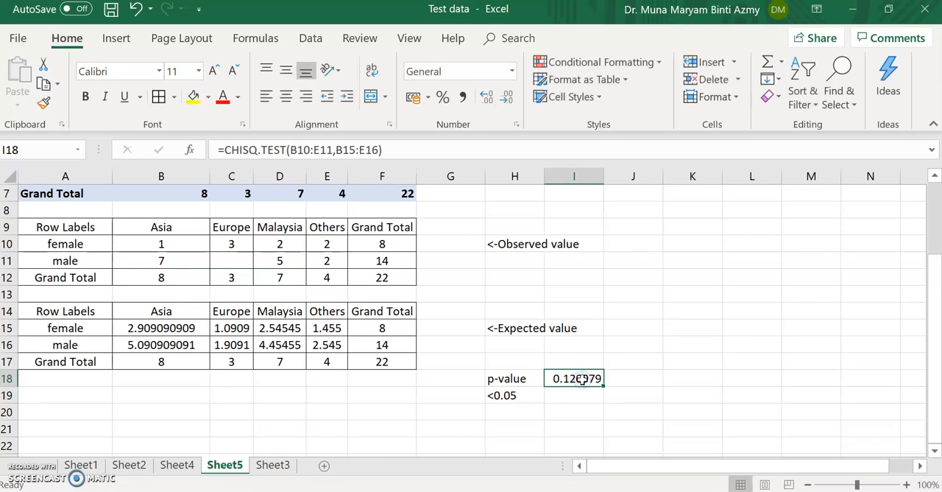